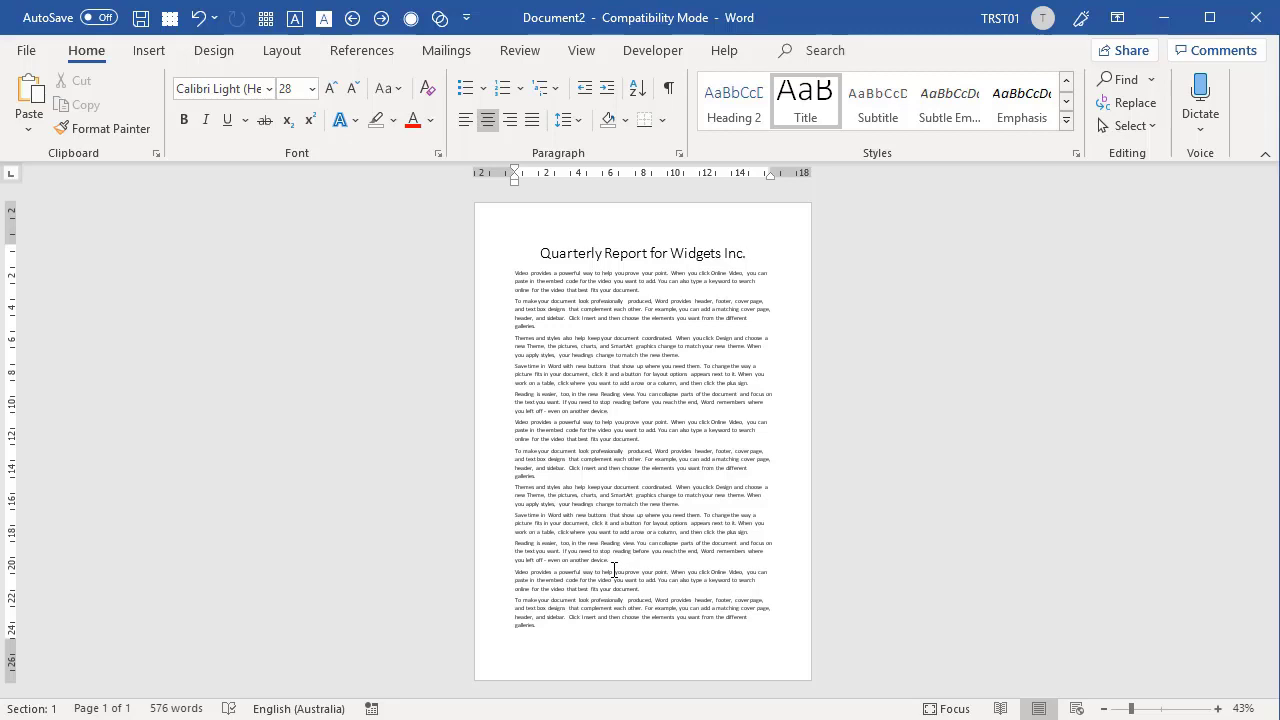
# - On the Layout tab, select all body text below the title and open the Columns list
pyautogui.hotkey('alt', 'p')
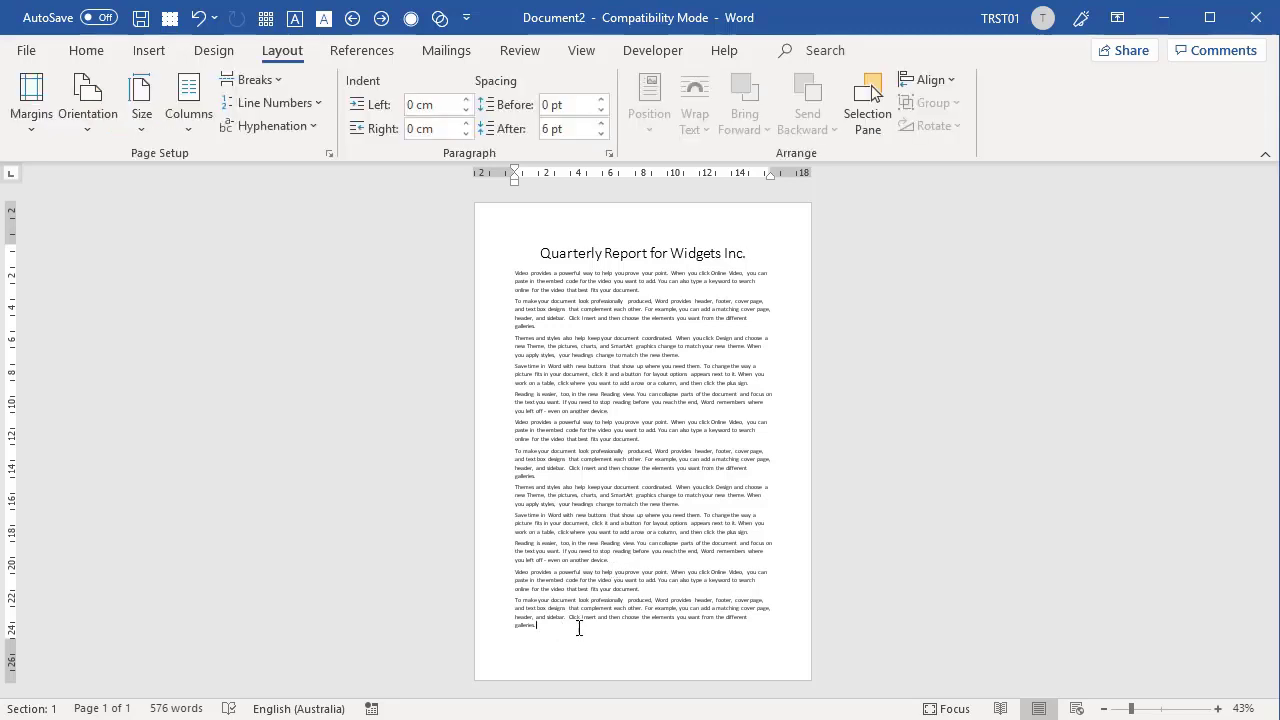
pyautogui.moveTo(552, 621); pyautogui.dragTo(507, 271)
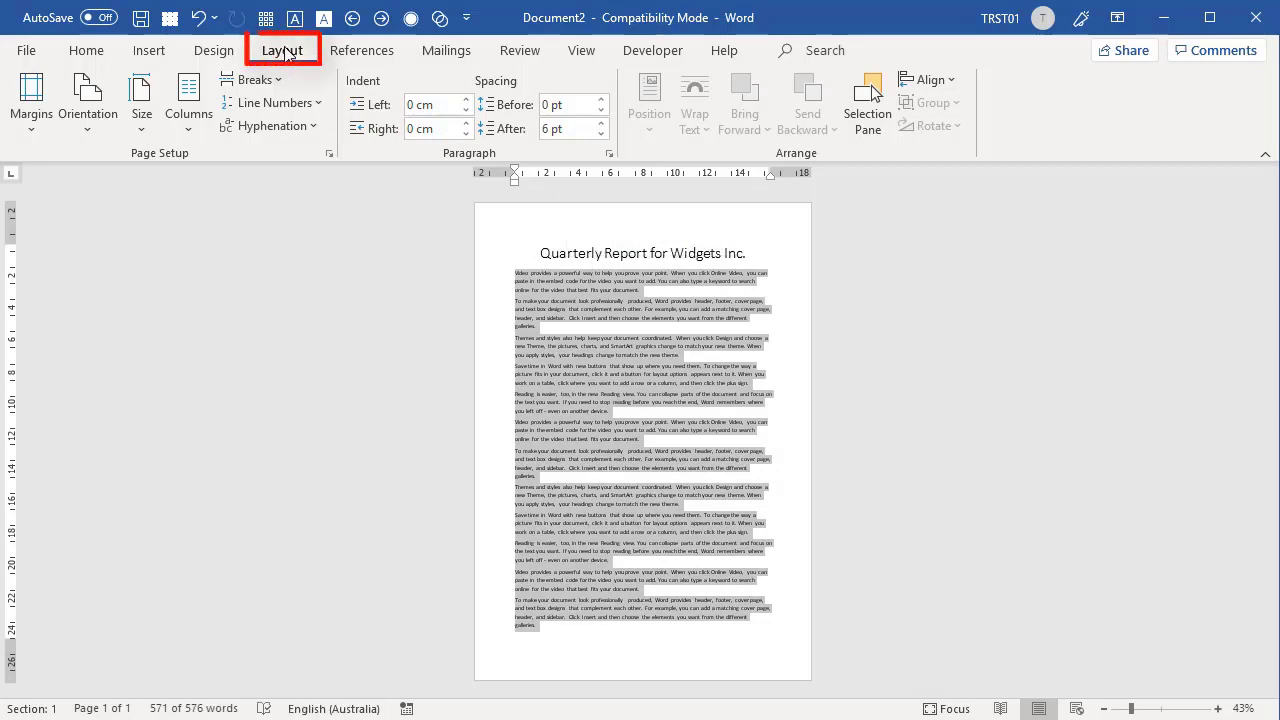
pyautogui.click(190, 118)
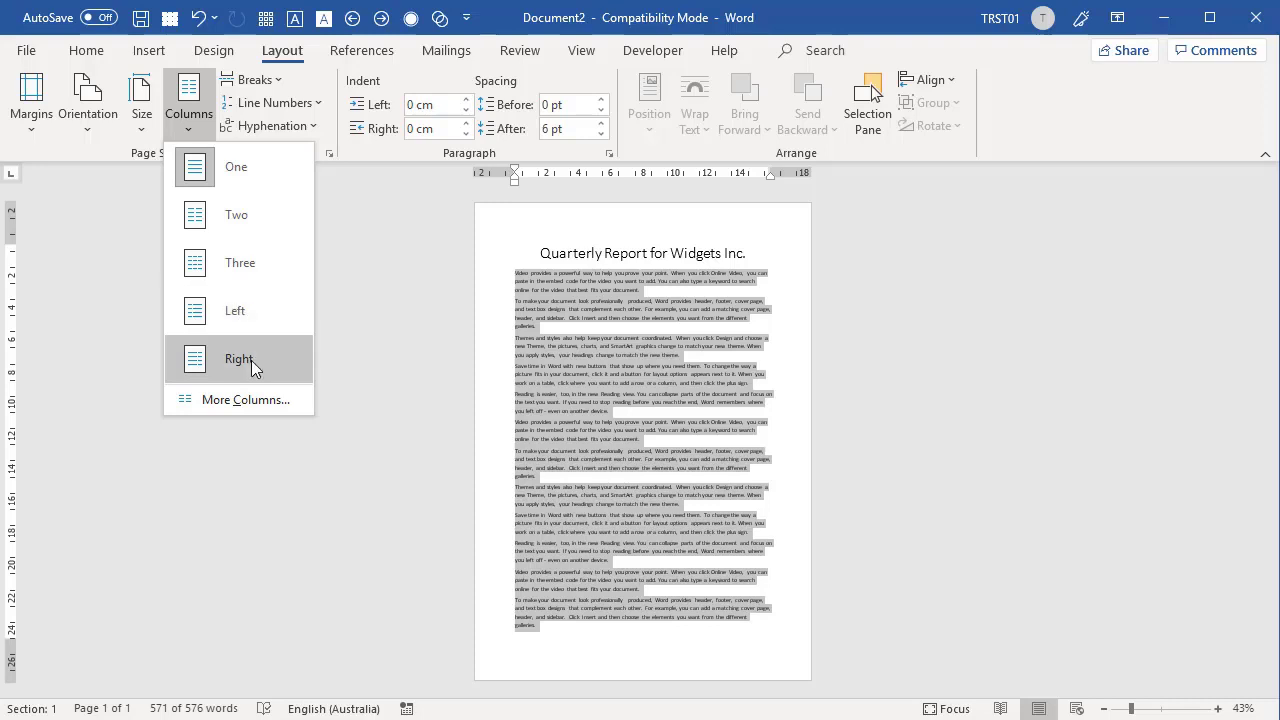
# - Put the selected body text into two columns and justify it
pyautogui.click(243, 214)
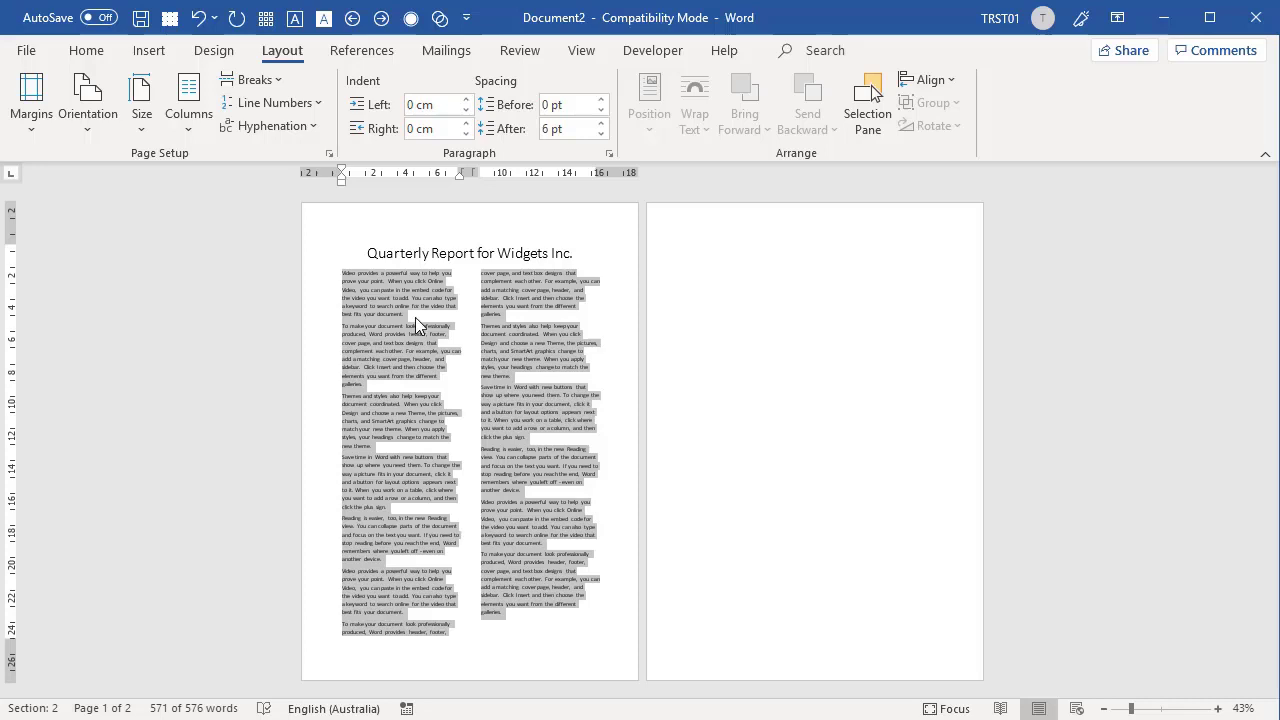
pyautogui.click(97, 60)
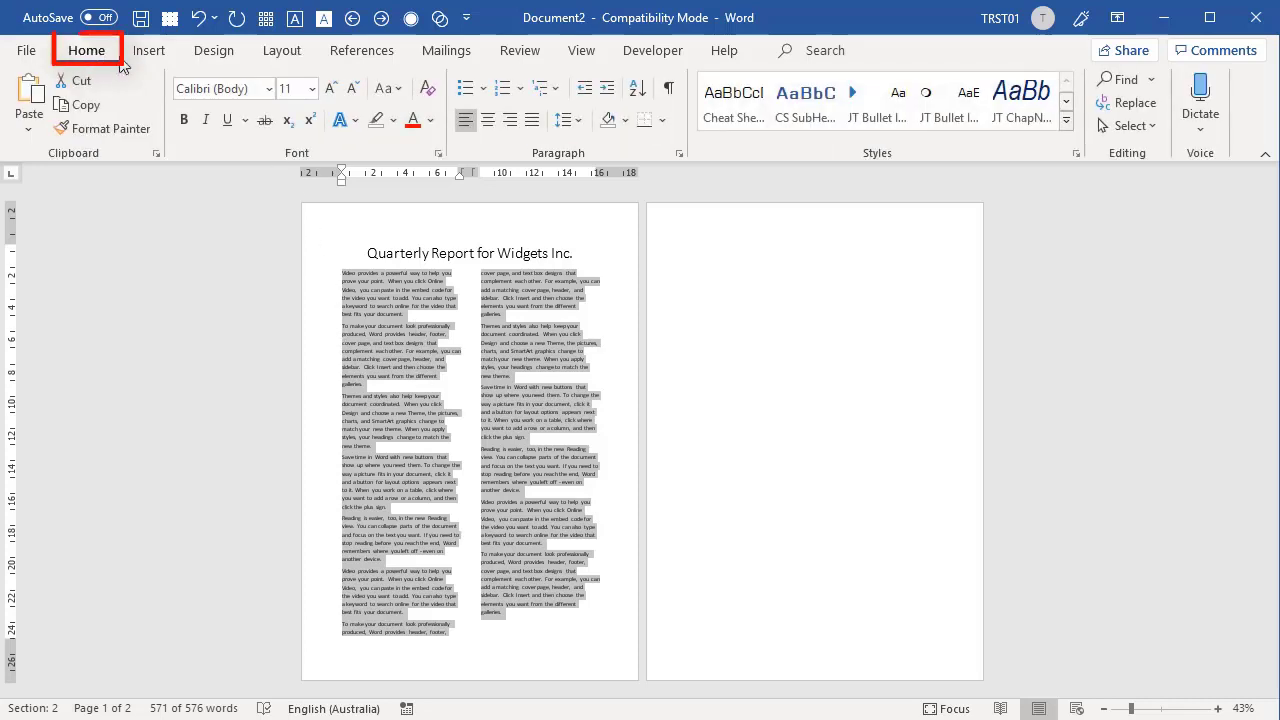
pyautogui.click(537, 121)
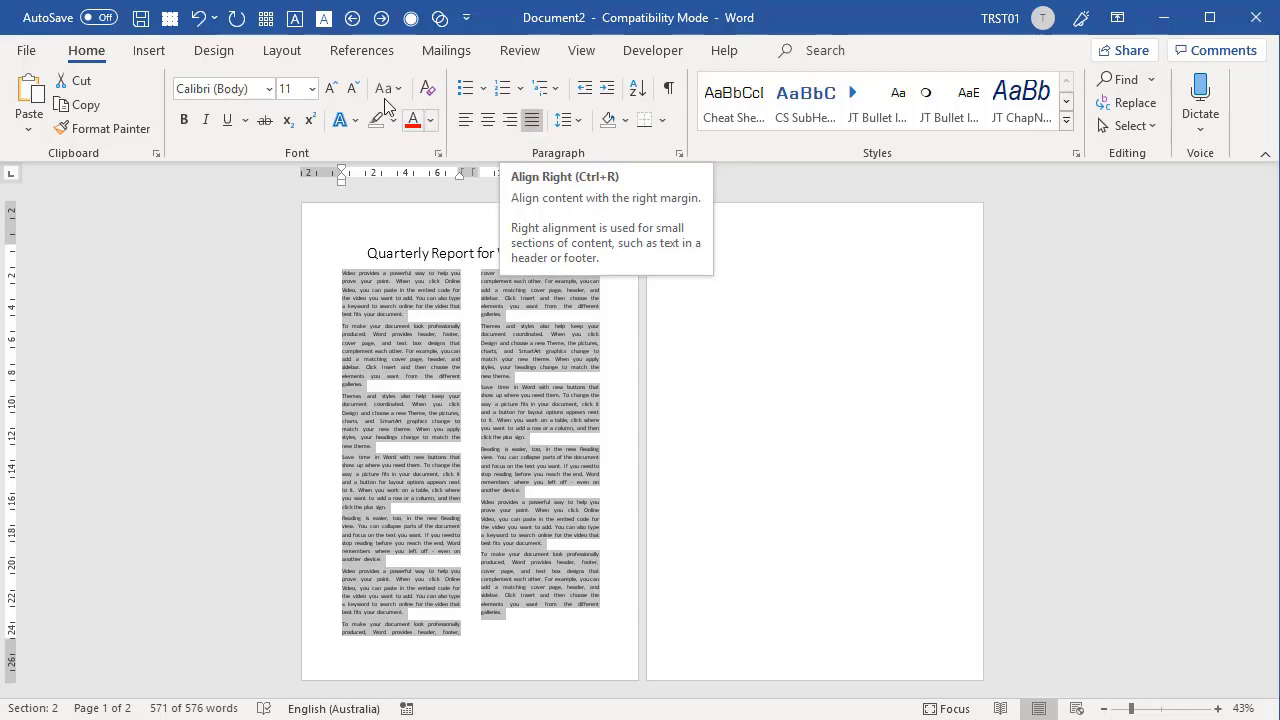
# - Try a three-column layout for the body, then switch back to two columns
pyautogui.click(285, 54)
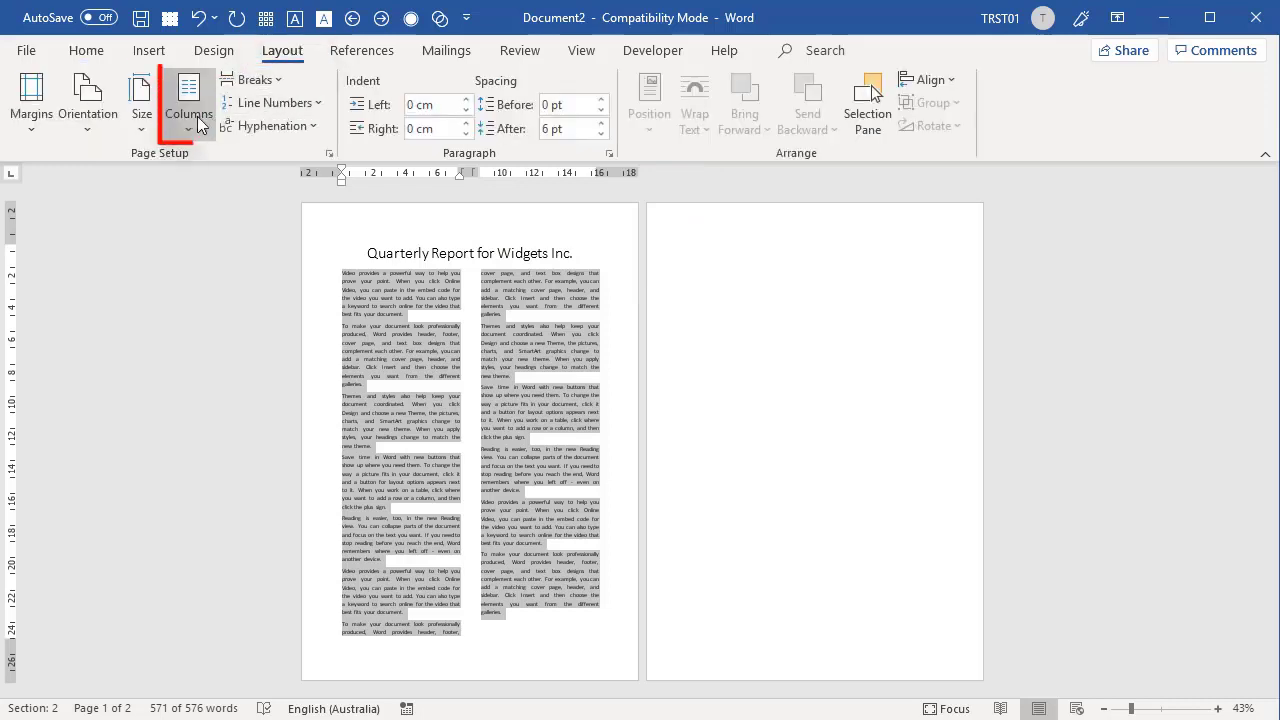
pyautogui.click(190, 110)
pyautogui.click(234, 270)
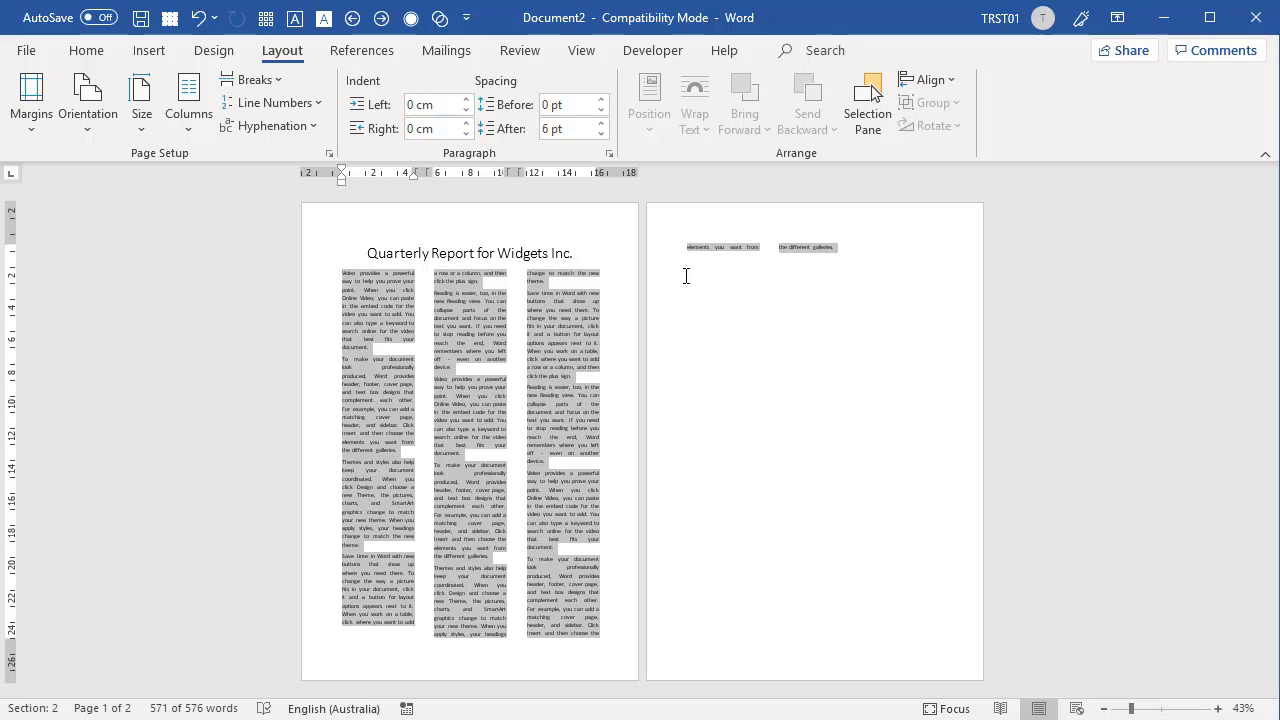
pyautogui.click(190, 115)
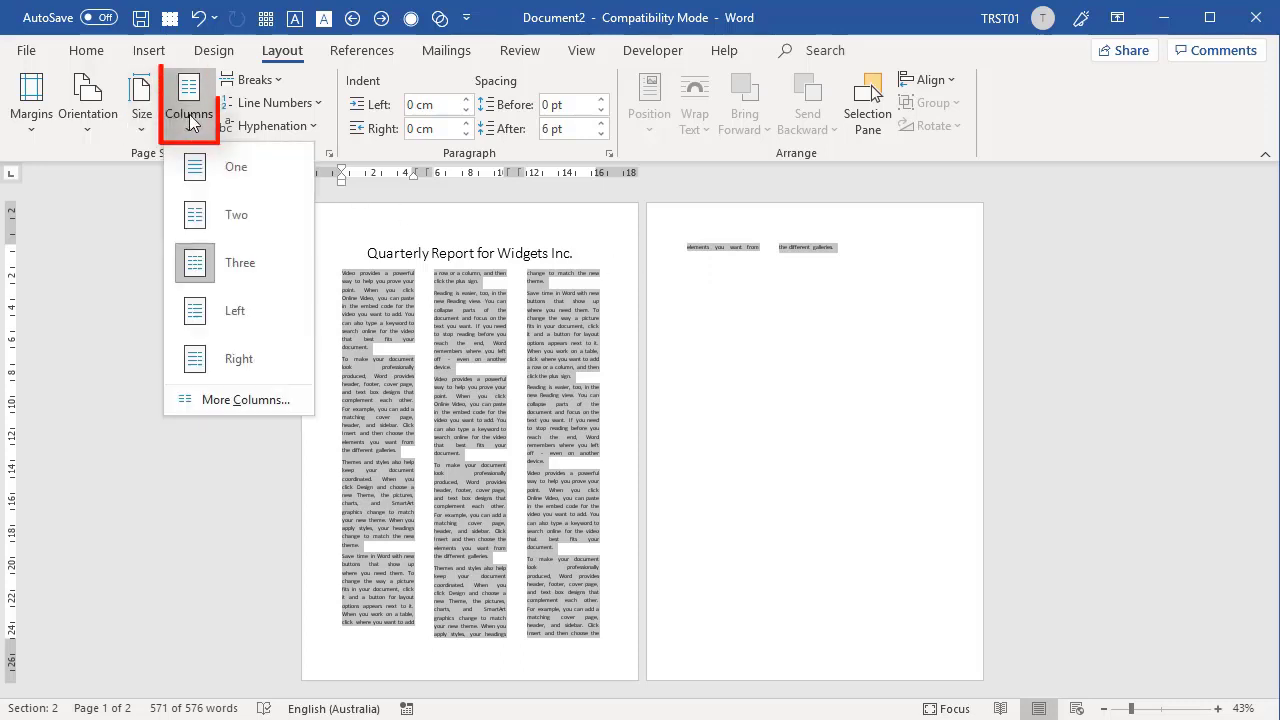
pyautogui.click(229, 216)
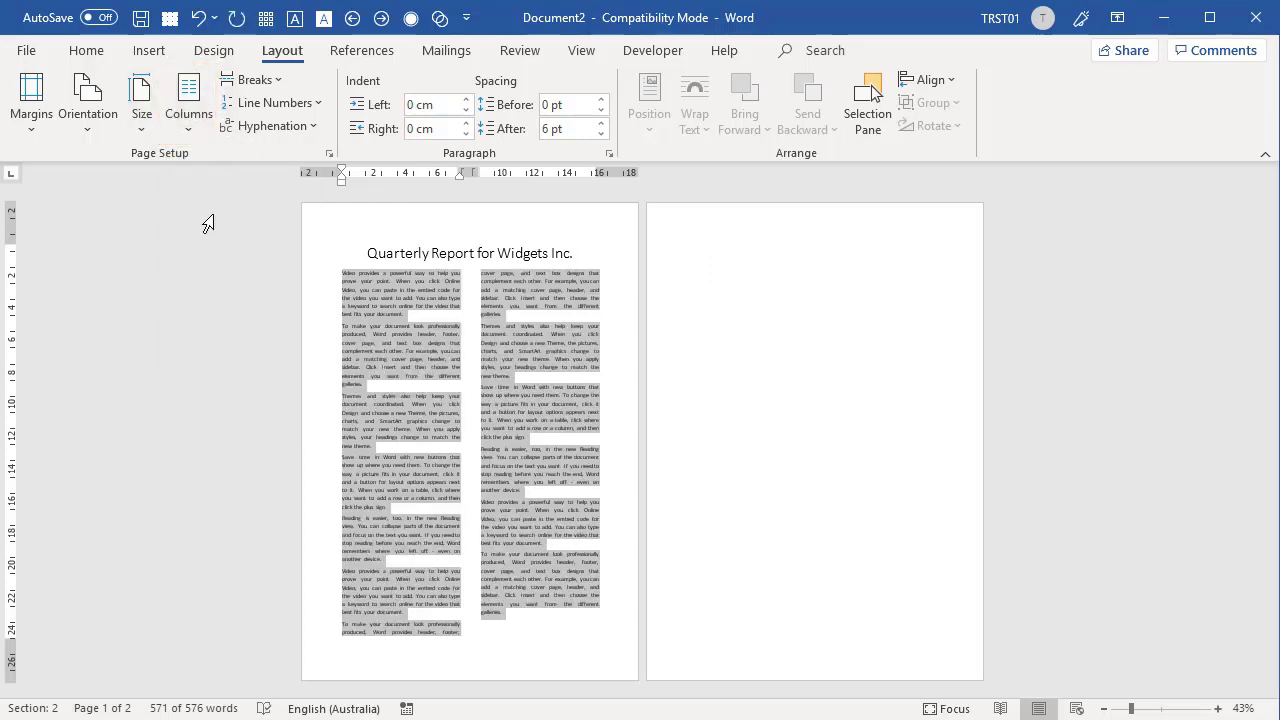
pyautogui.click(190, 117)
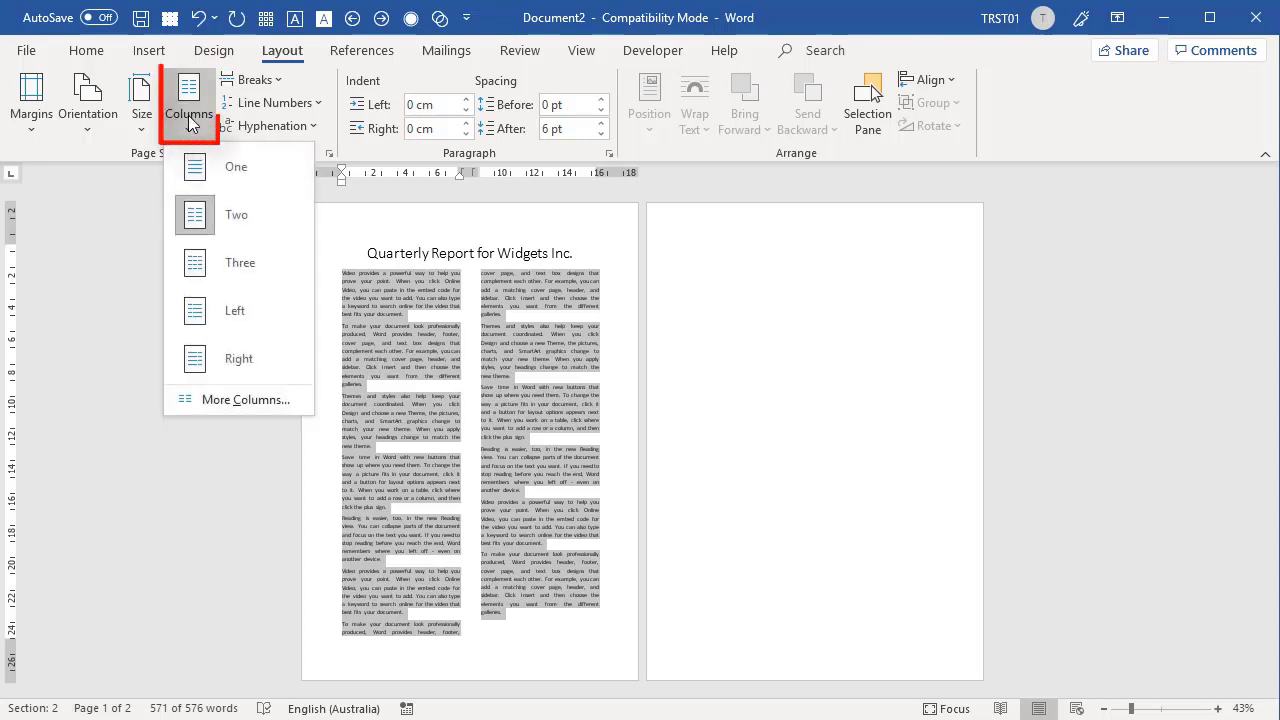
# - In the More Columns dialog, turn on Line between and apply it
pyautogui.click(224, 400)
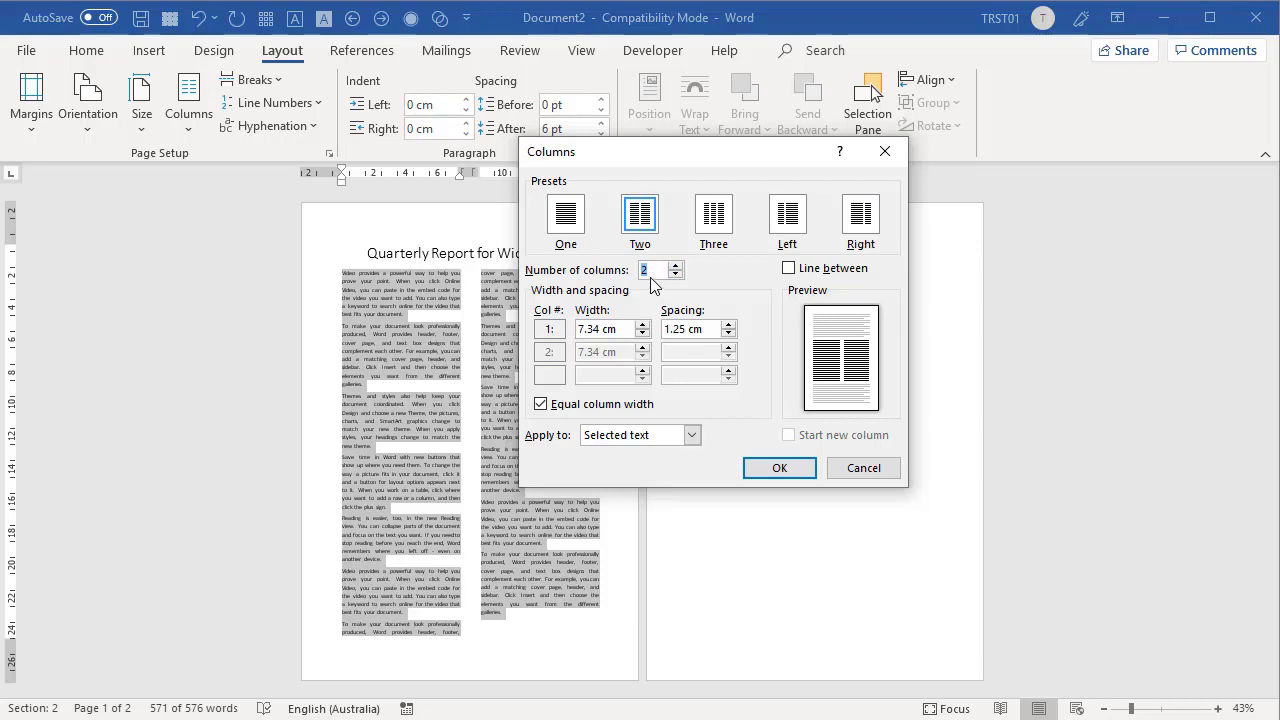
pyautogui.click(790, 269)
pyautogui.click(795, 468)
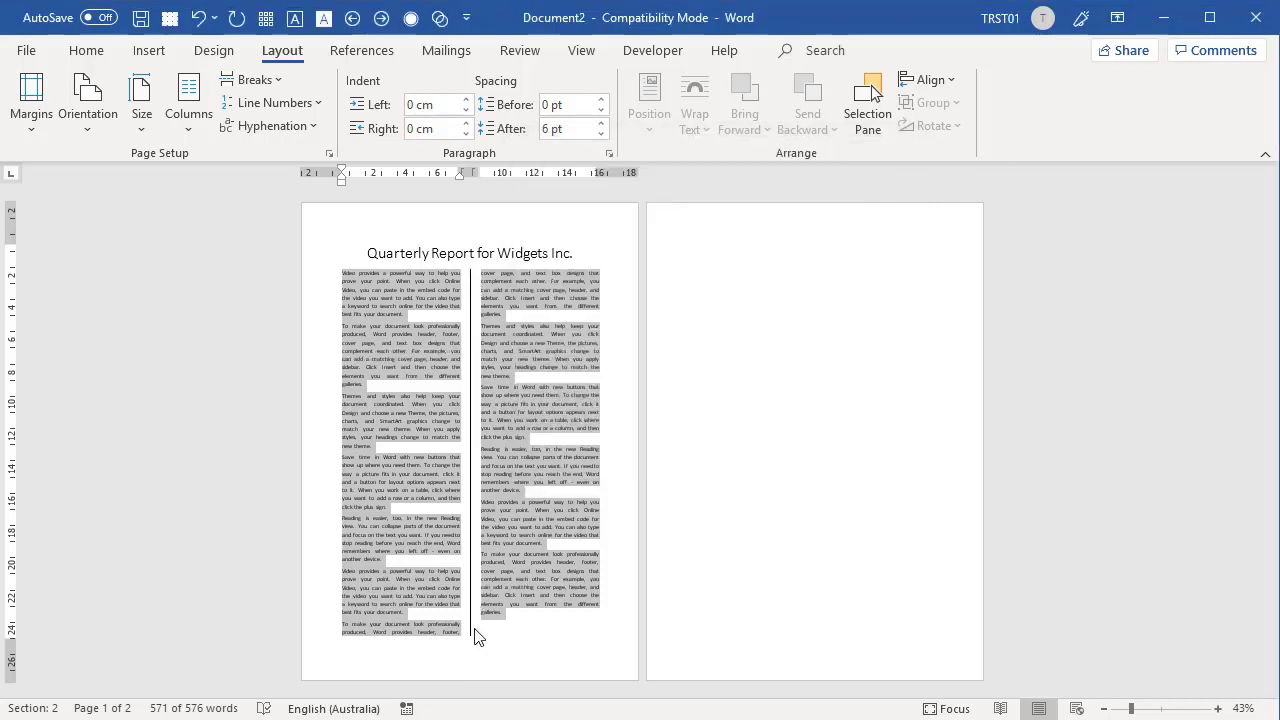
# - In More Columns, turn off Equal column width
pyautogui.click(183, 121)
pyautogui.click(282, 406)
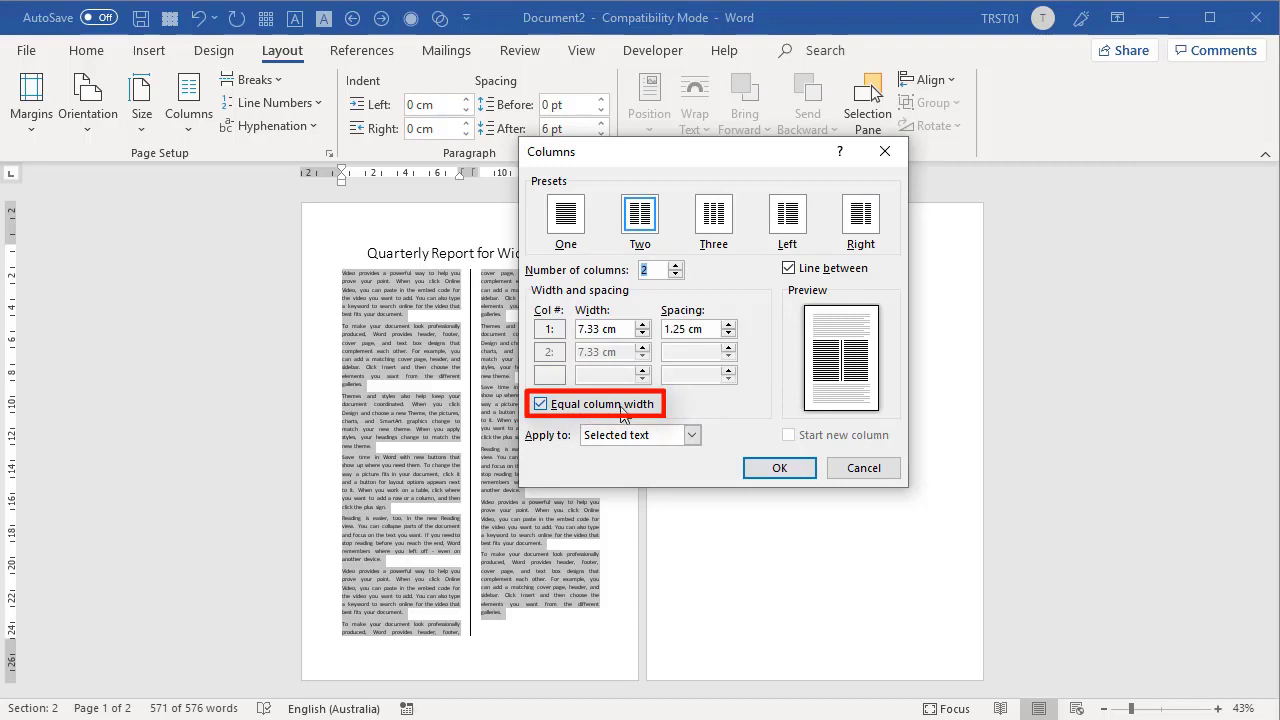
pyautogui.click(544, 408)
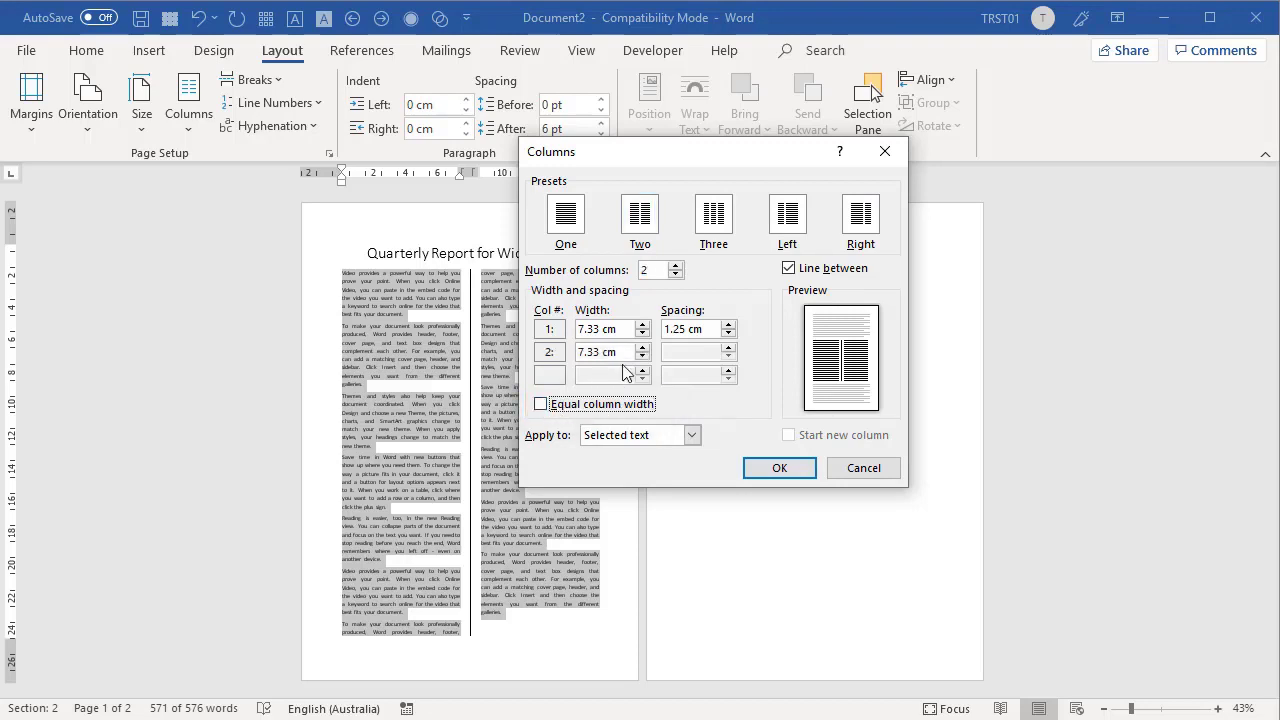
pyautogui.click(541, 404)
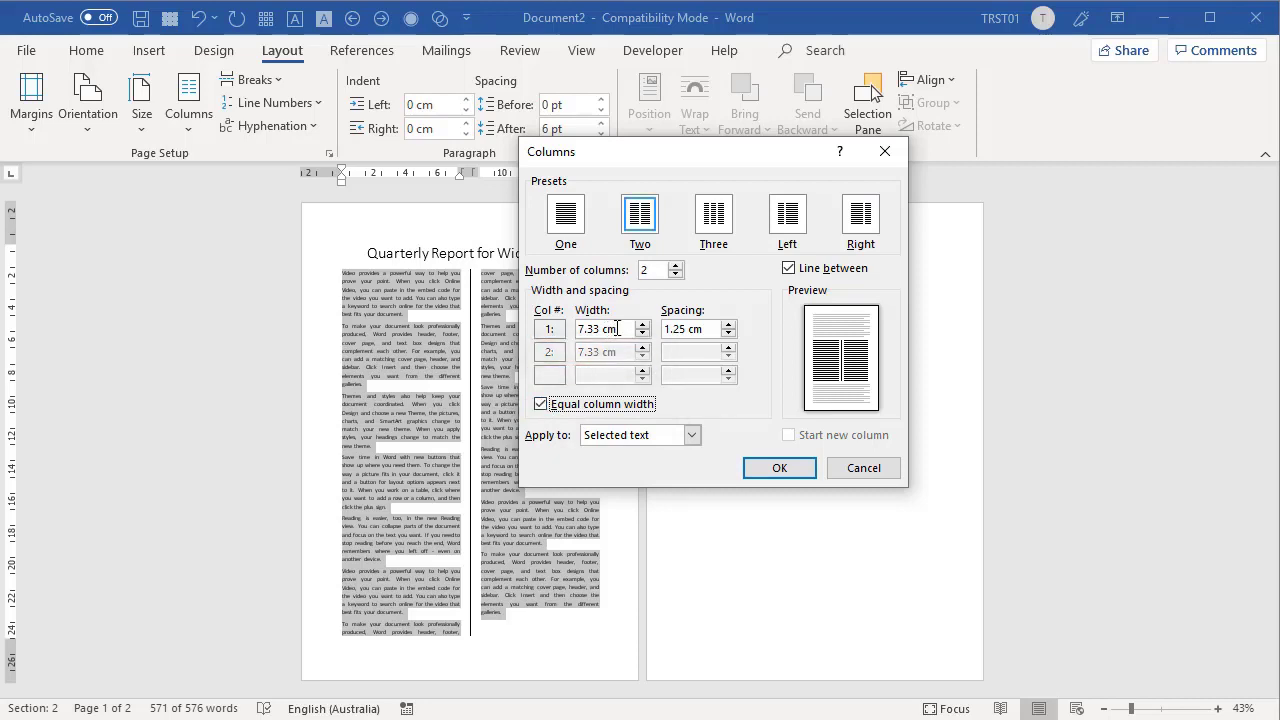
pyautogui.click(541, 404)
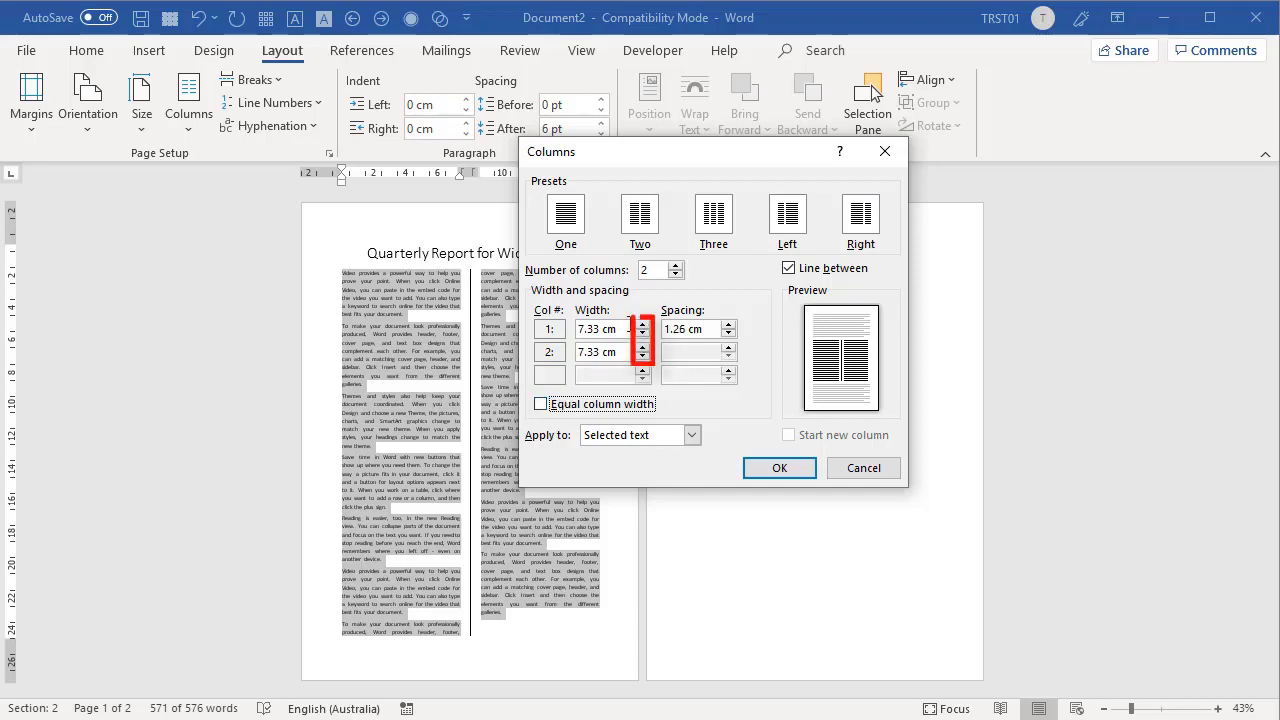
# - Set the first column's width to 6 cm
pyautogui.click(643, 334)
pyautogui.click(643, 334)
pyautogui.click(643, 334)
pyautogui.click(643, 334)
pyautogui.click(643, 334)
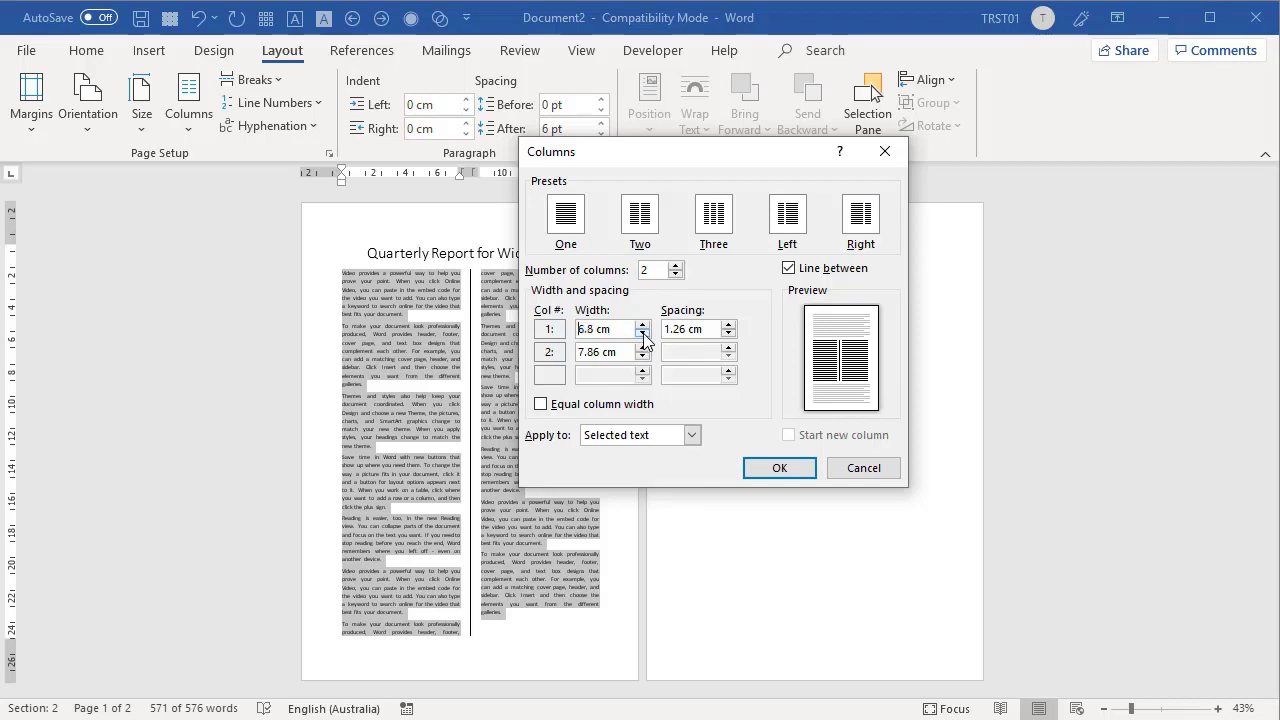
pyautogui.click(643, 334)
pyautogui.click(643, 334)
pyautogui.click(643, 334)
pyautogui.click(643, 334)
pyautogui.click(643, 334)
pyautogui.click(643, 334)
pyautogui.click(643, 334)
pyautogui.click(642, 356)
pyautogui.click(642, 356)
pyautogui.click(642, 356)
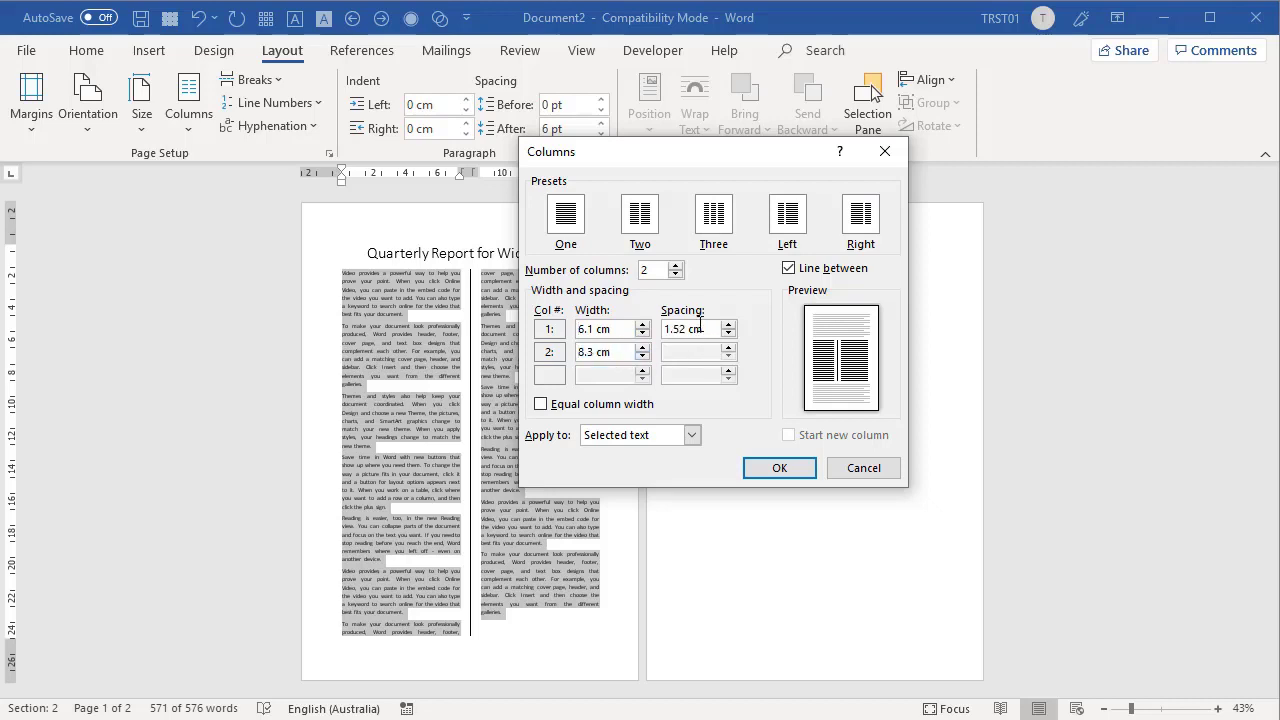
pyautogui.click(643, 357)
pyautogui.click(643, 357)
pyautogui.click(643, 357)
pyautogui.click(643, 357)
pyautogui.click(643, 334)
# - Reduce the column spacing to 1 cm and apply the unequal columns
pyautogui.click(728, 340)
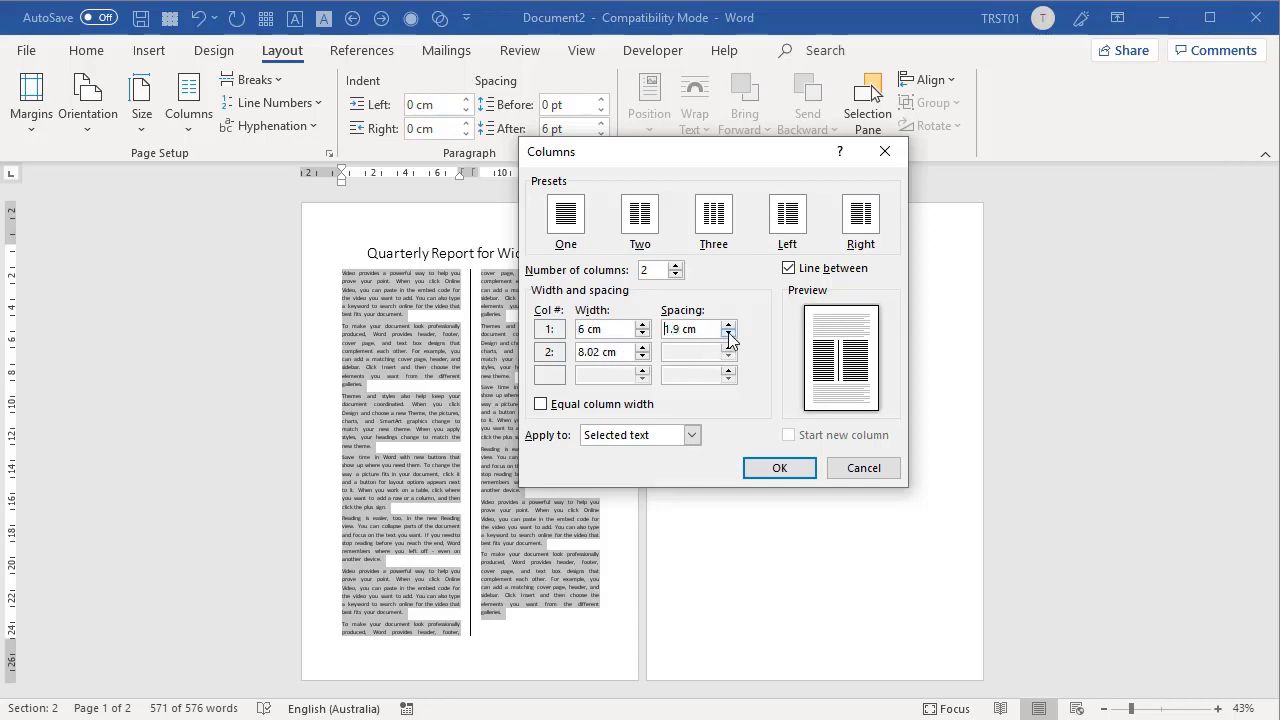
pyautogui.click(728, 340)
pyautogui.click(728, 340)
pyautogui.click(728, 340)
pyautogui.click(728, 340)
pyautogui.click(790, 470)
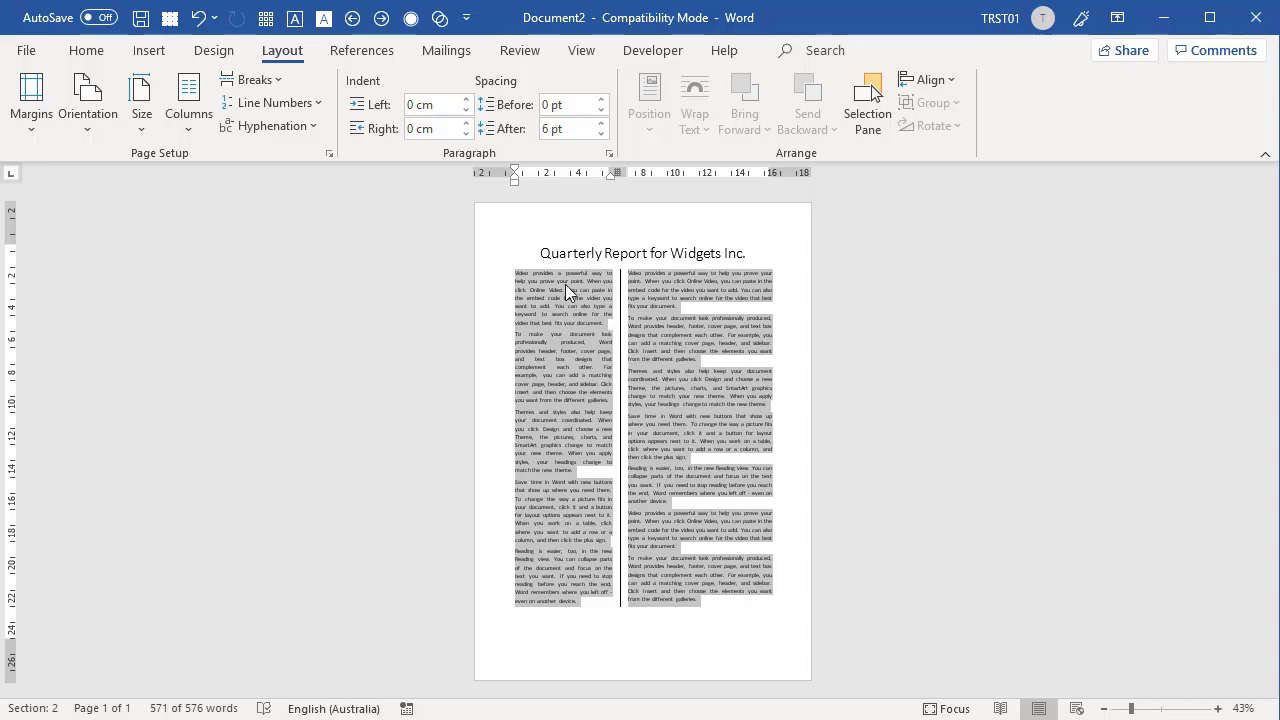
# - Show formatting marks and add a paragraph break right after the title
pyautogui.scroll(7, 749, 341)
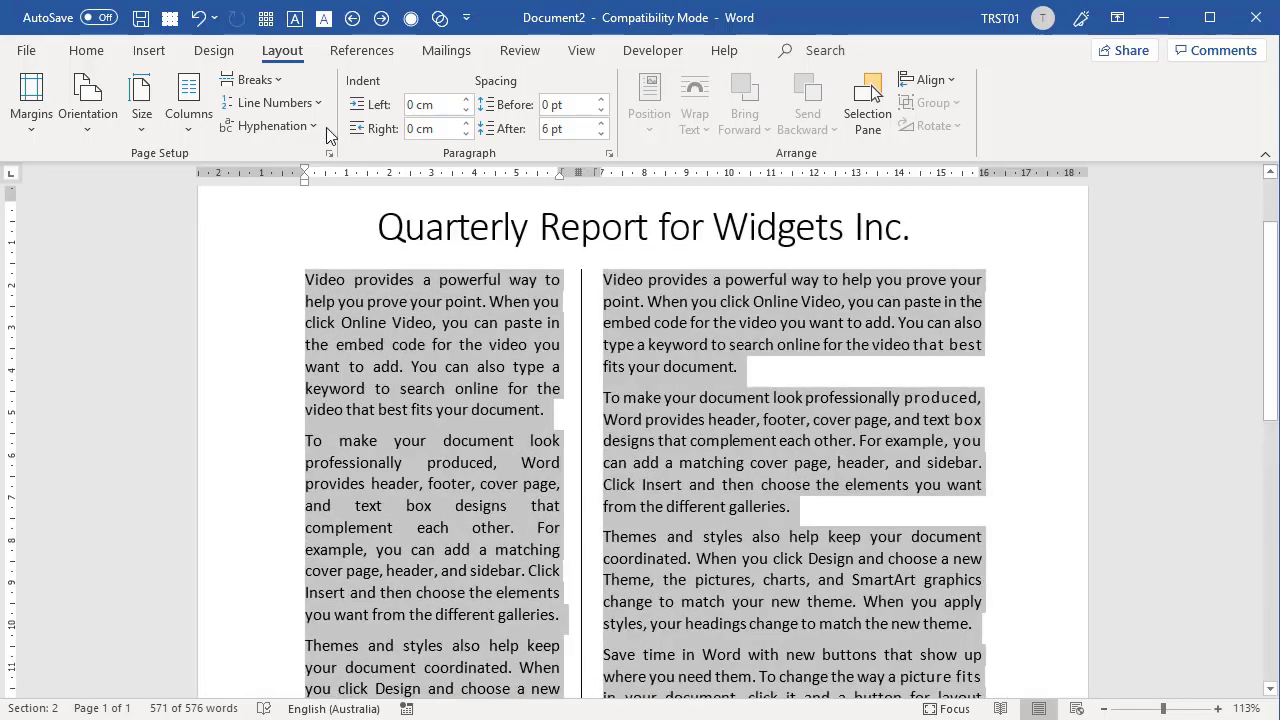
pyautogui.click(86, 50)
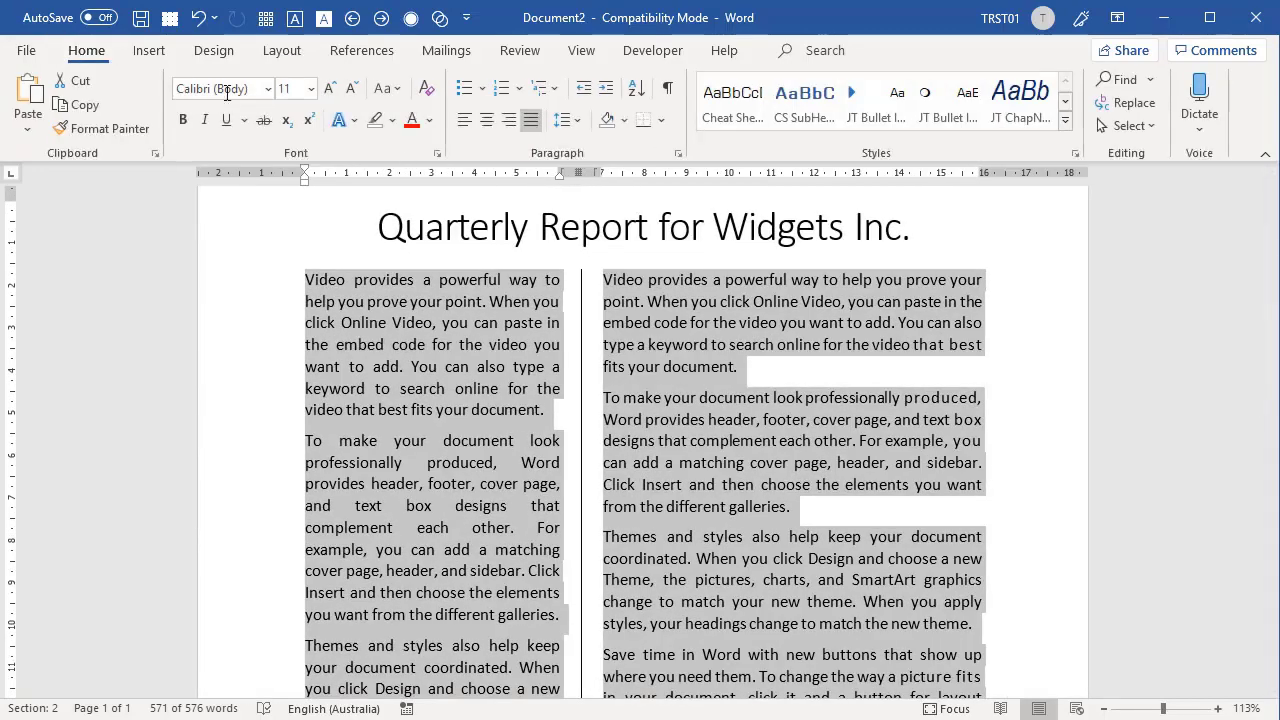
pyautogui.click(670, 90)
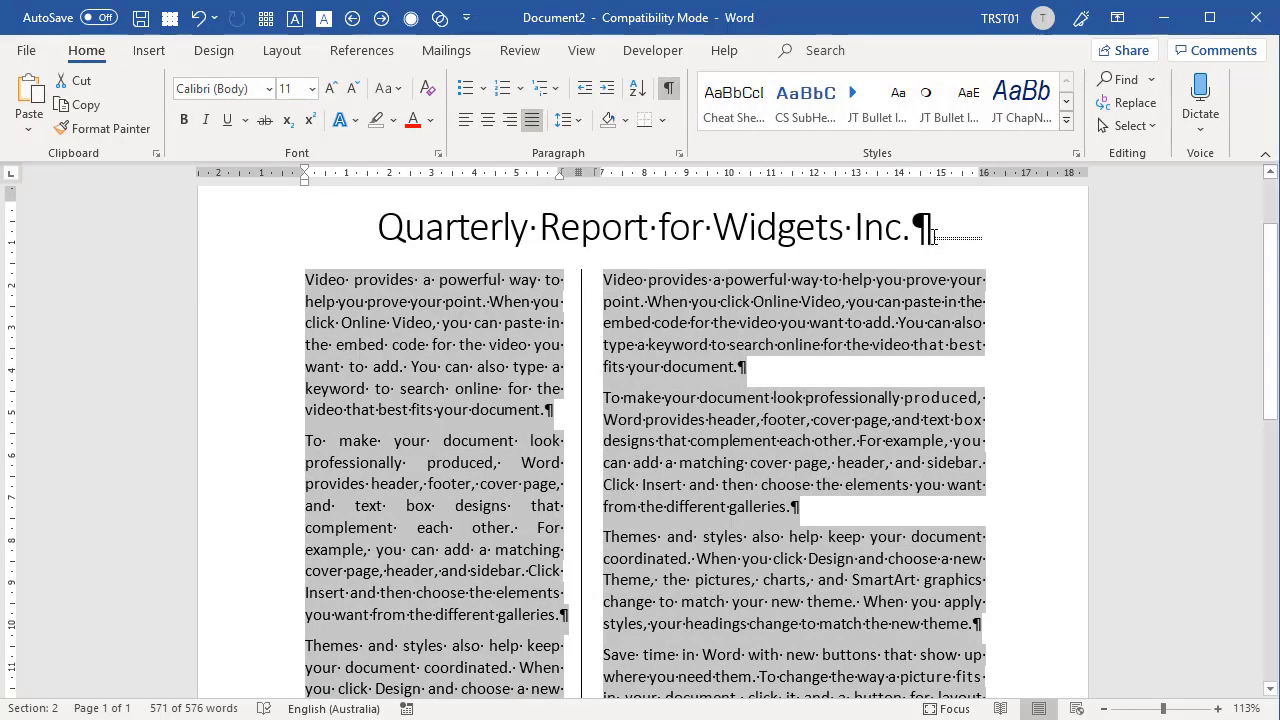
pyautogui.click(965, 231)
pyautogui.press('Return')
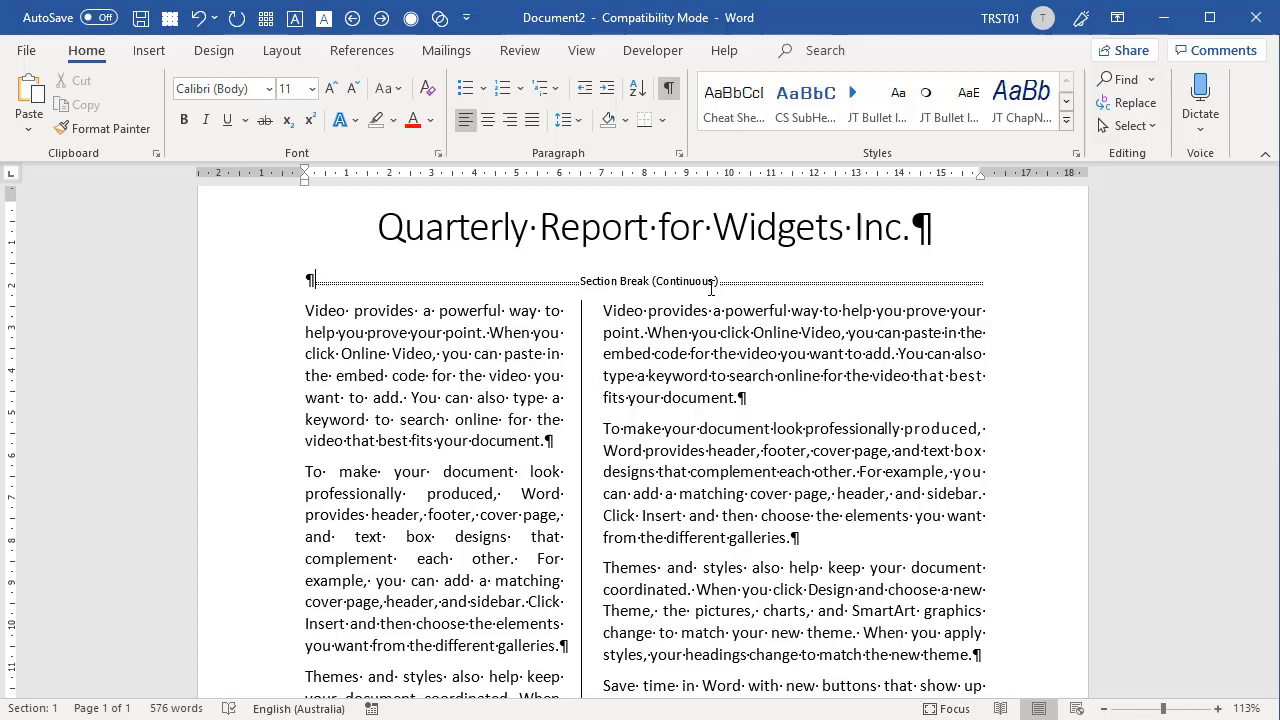
# - Check the title and body formatting, then select from 'Themes and styles' to the section break
pyautogui.click(675, 219)
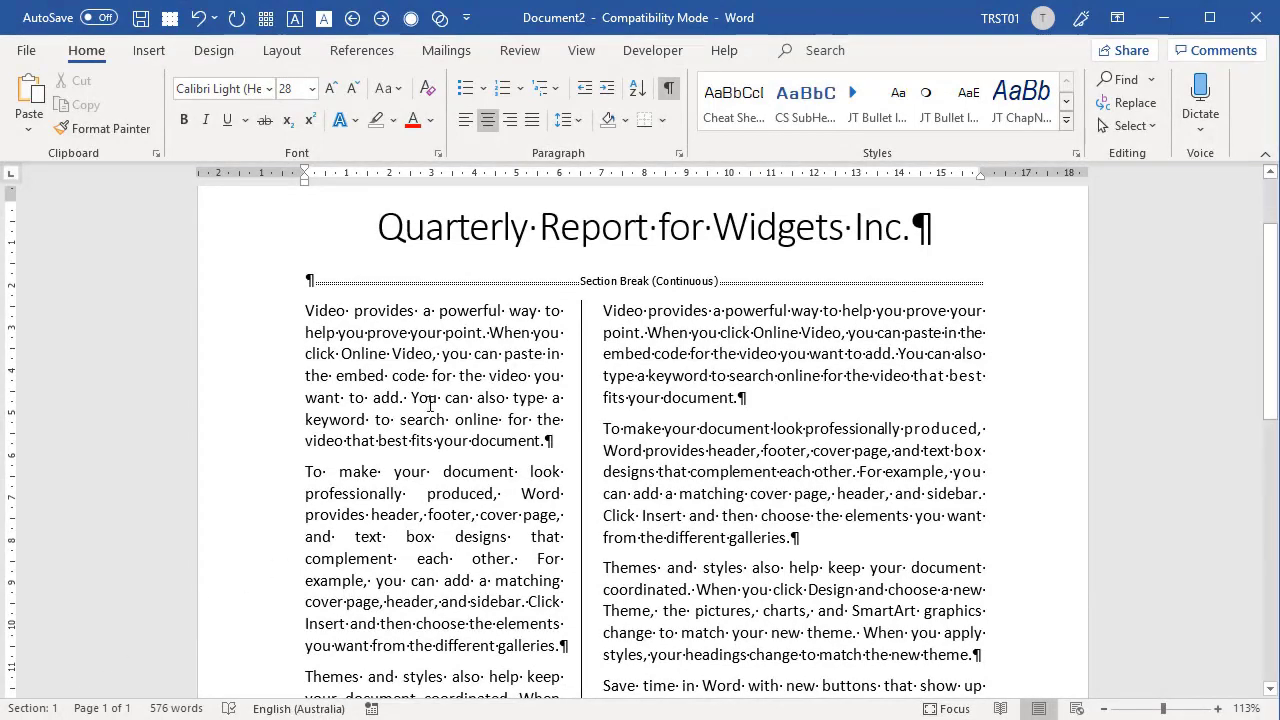
pyautogui.click(458, 344)
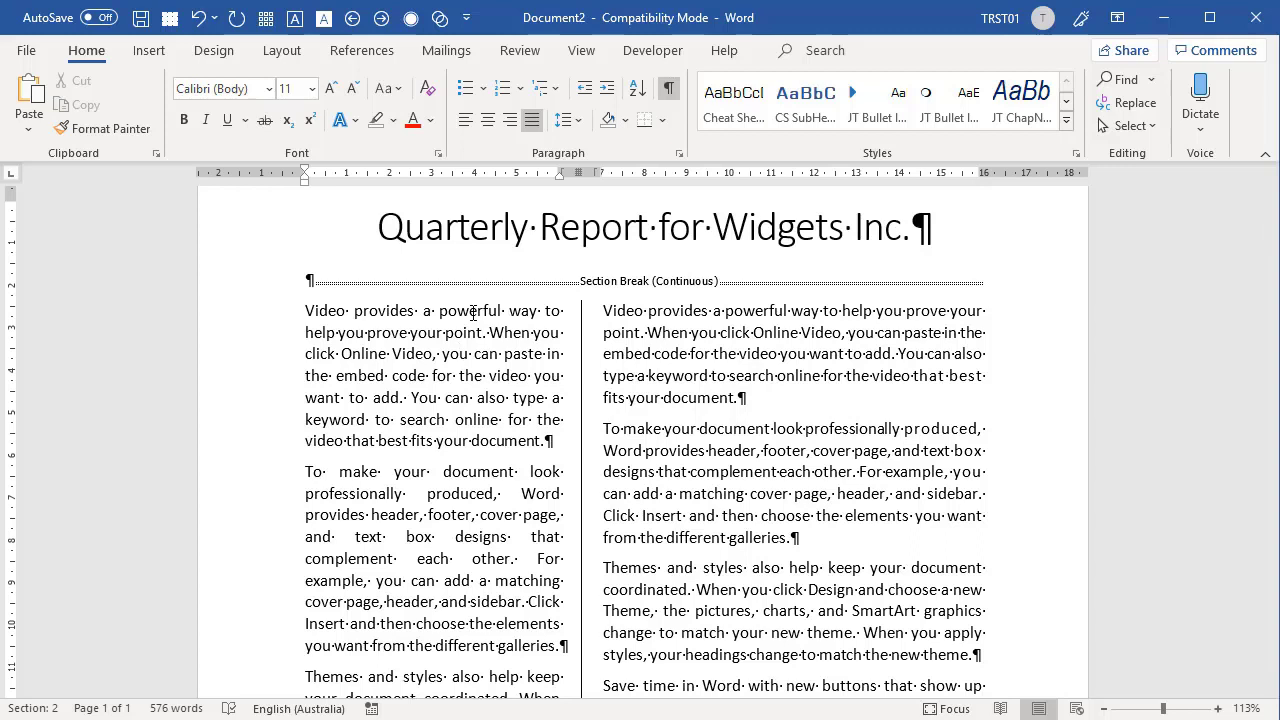
pyautogui.click(562, 224)
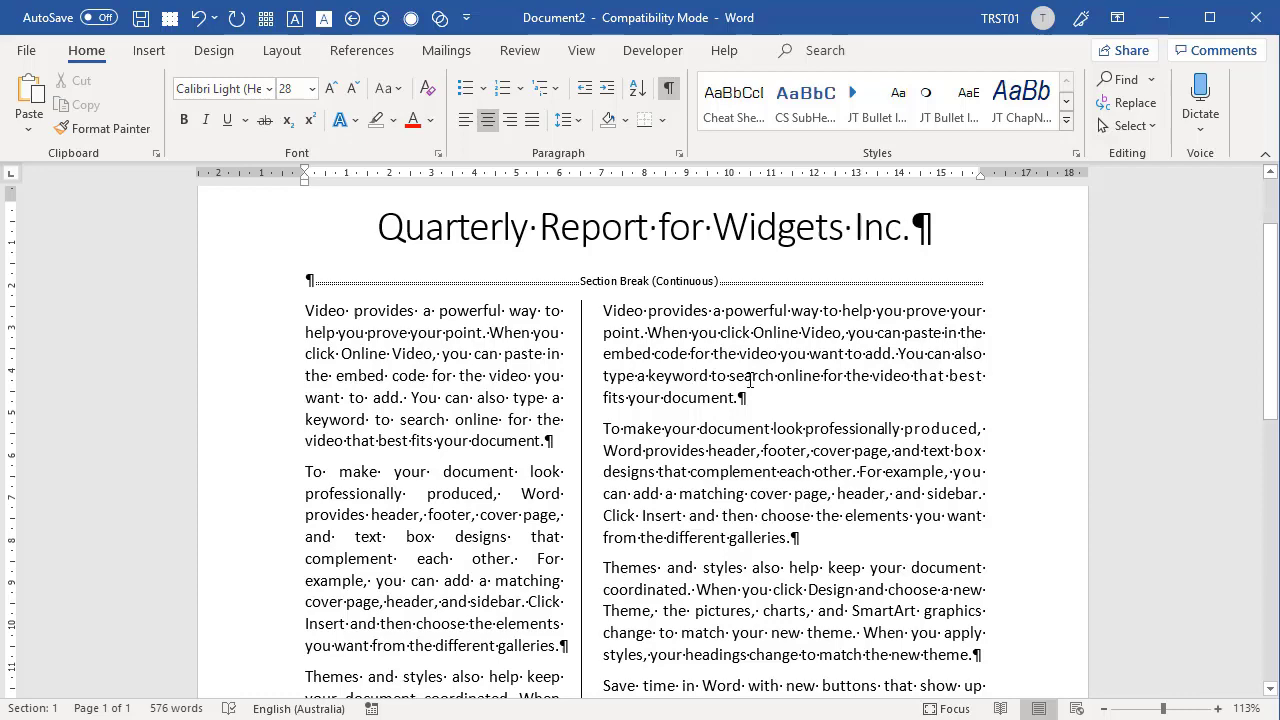
pyautogui.scroll(-3, 689, 375)
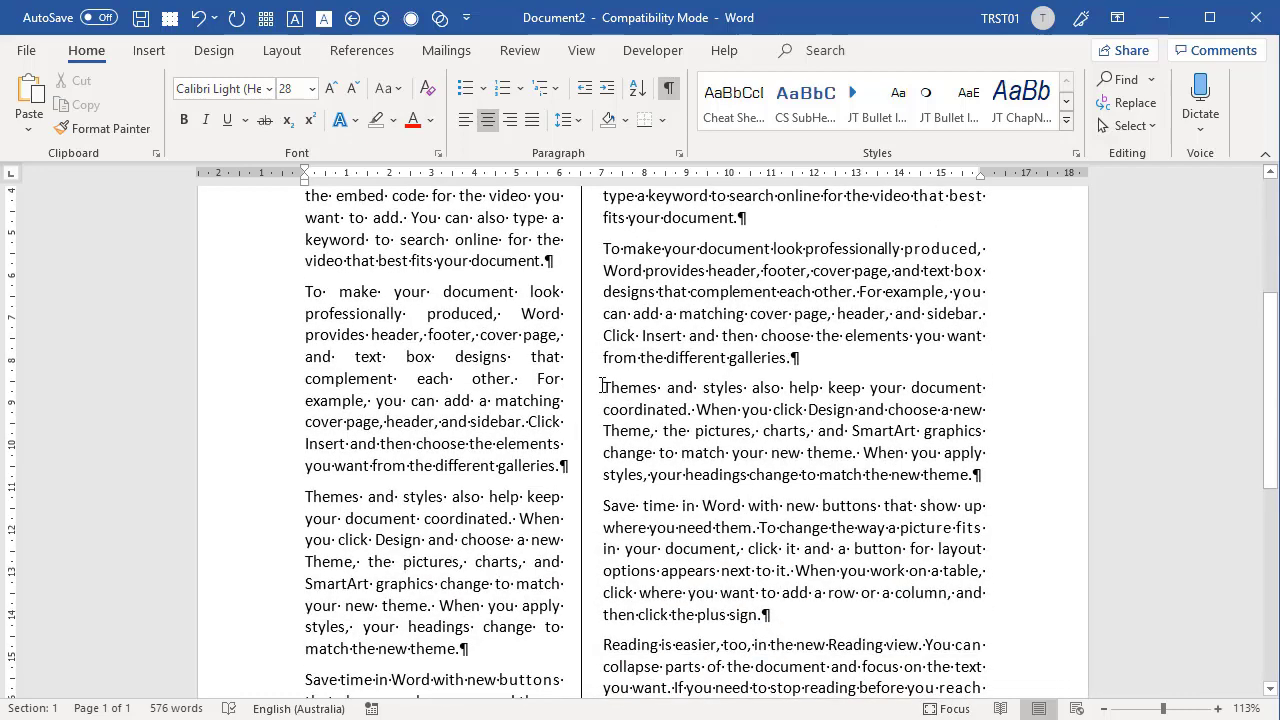
pyautogui.moveTo(601, 388); pyautogui.dragTo(798, 503)
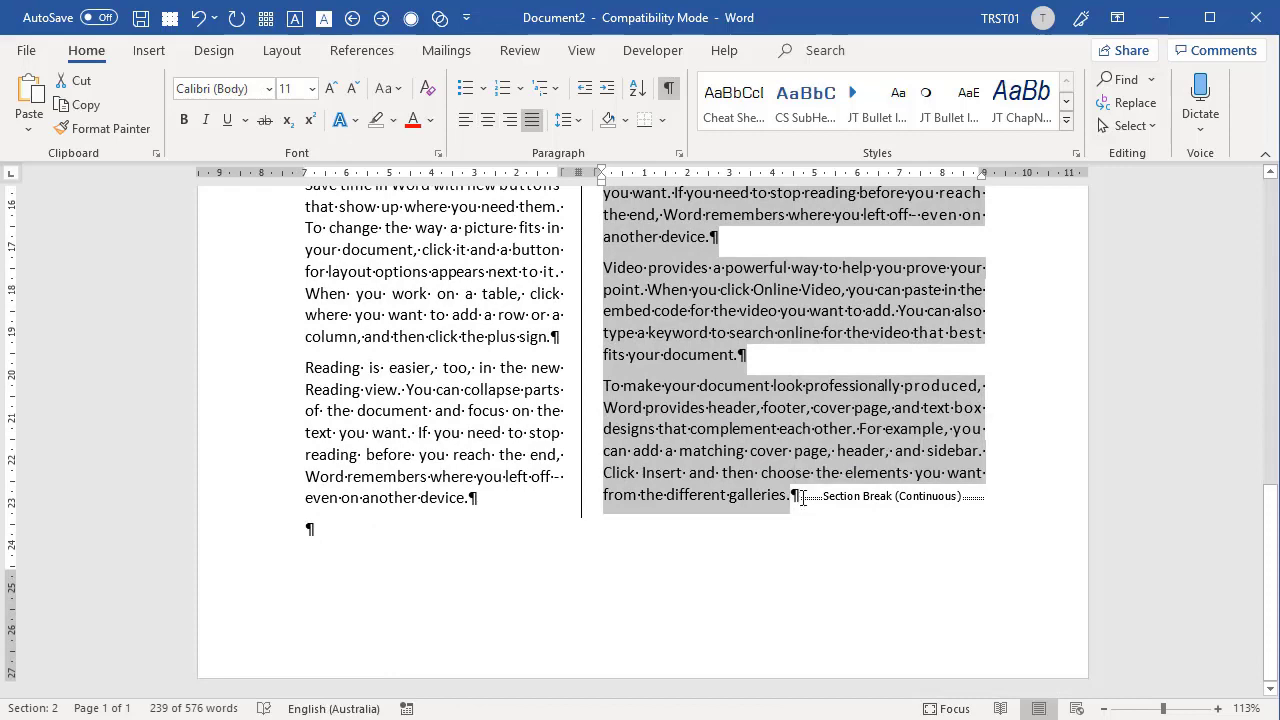
# - Set the text from 'Themes and styles' onward in three columns
pyautogui.click(283, 56)
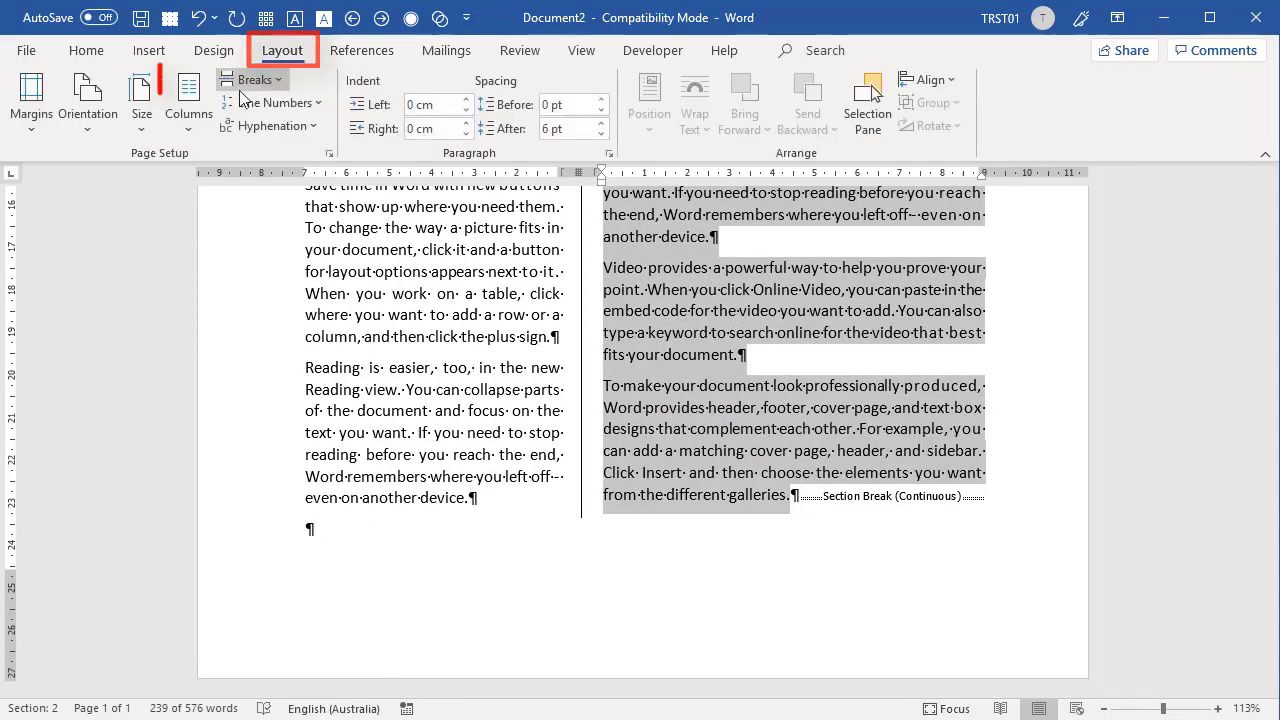
pyautogui.click(189, 105)
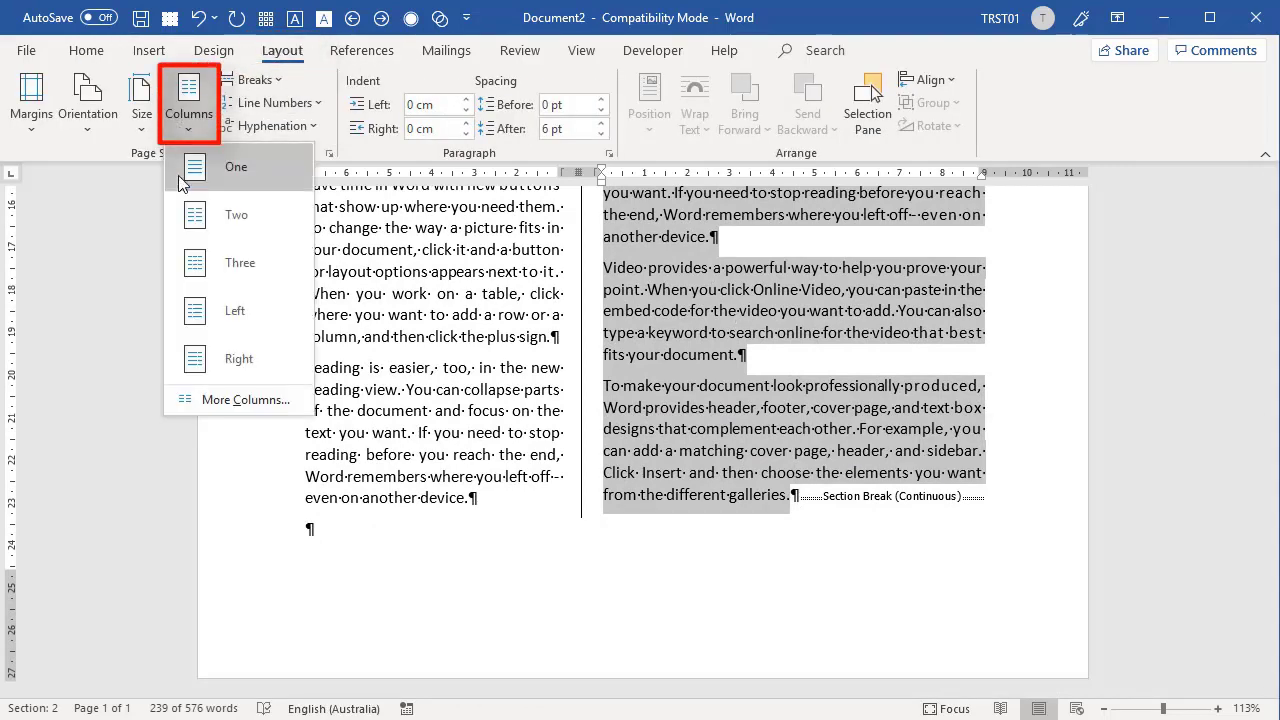
pyautogui.click(246, 266)
pyautogui.scroll(-6, 522, 352)
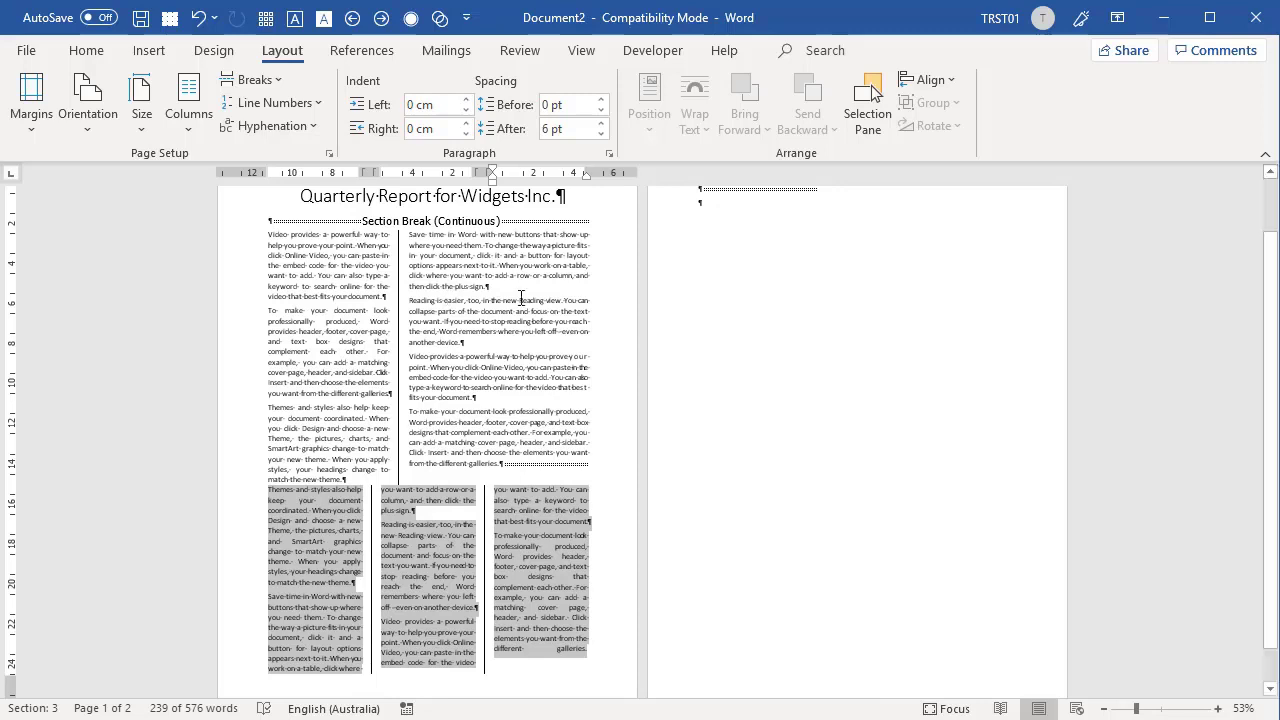
pyautogui.scroll(-1, 380, 420)
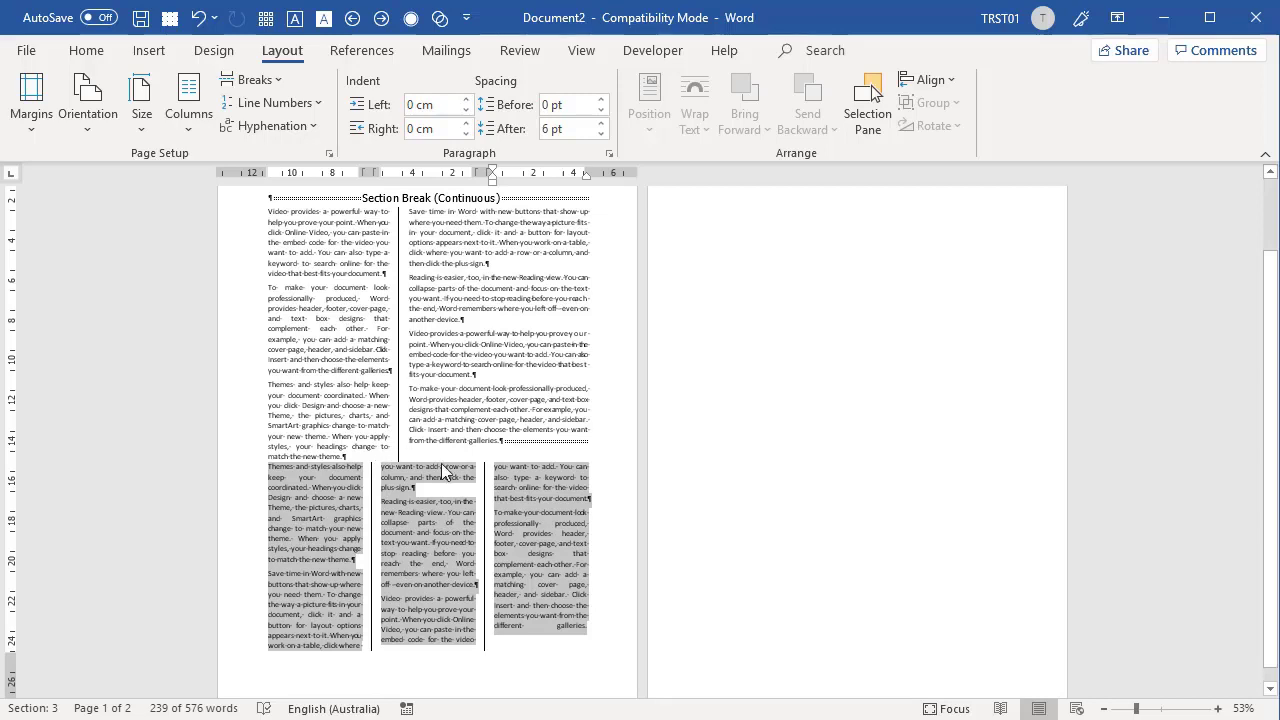
pyautogui.scroll(2, 435, 457)
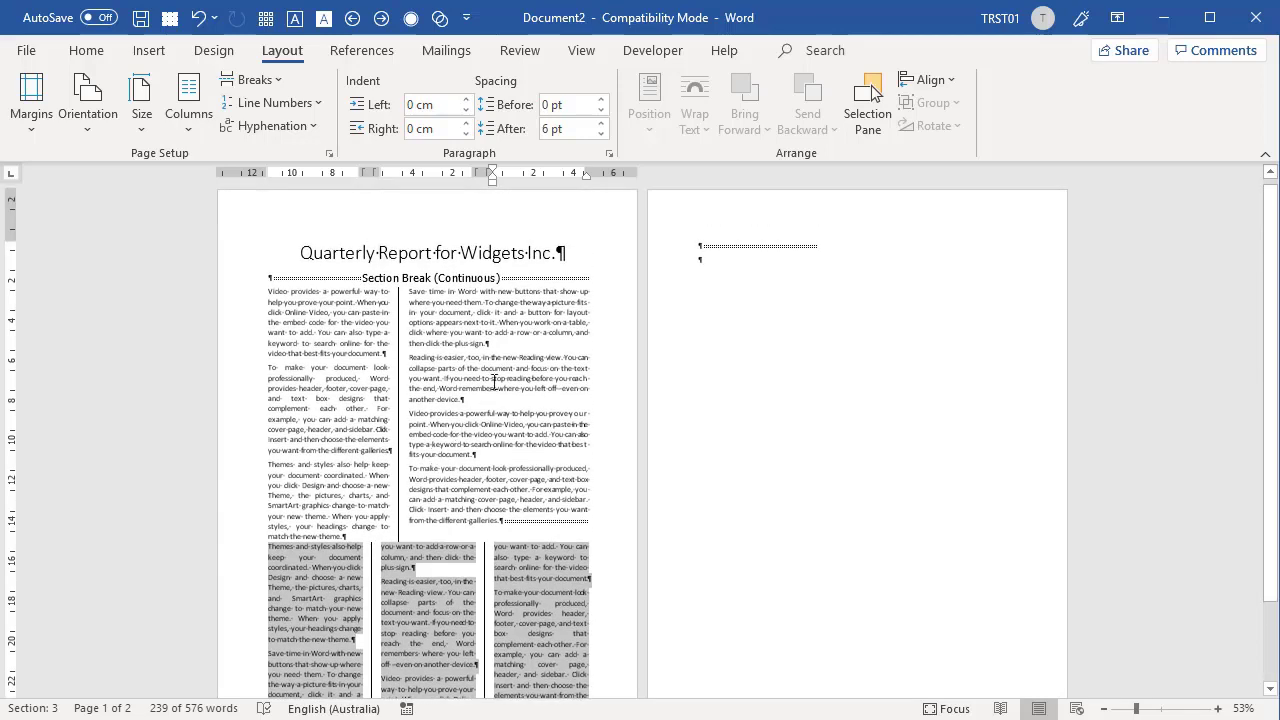
pyautogui.click(557, 251)
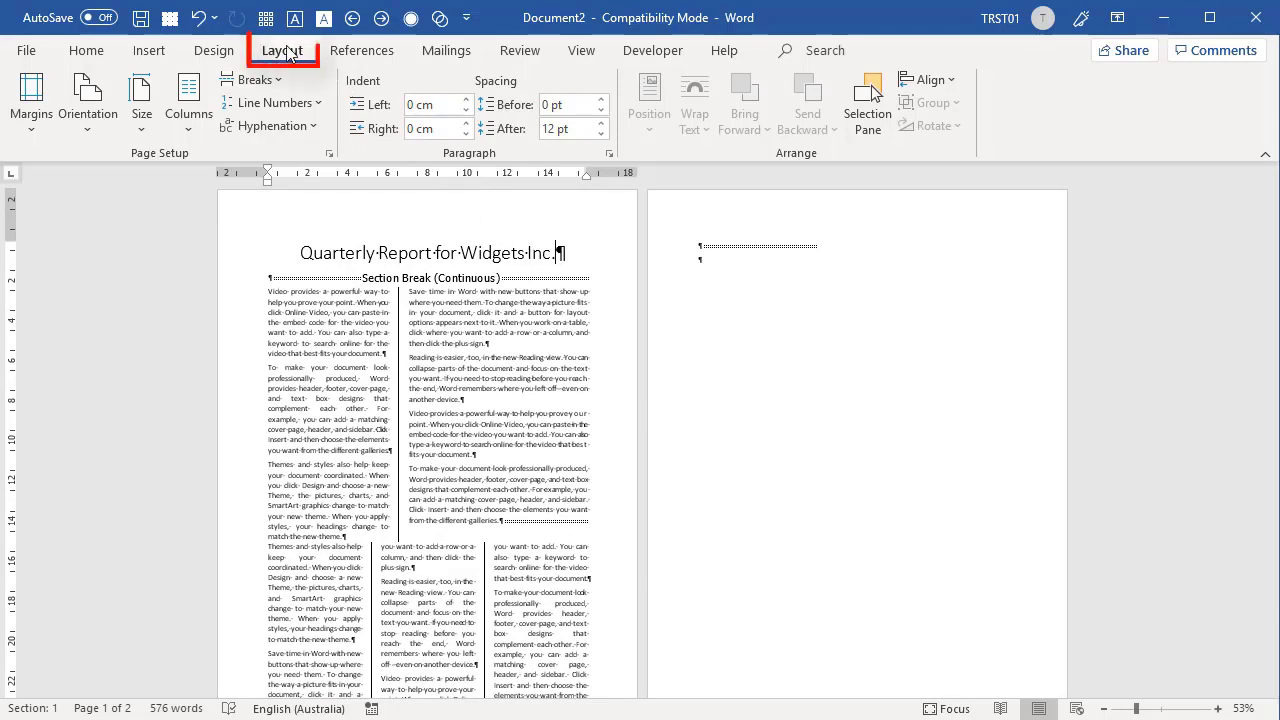
pyautogui.click(273, 82)
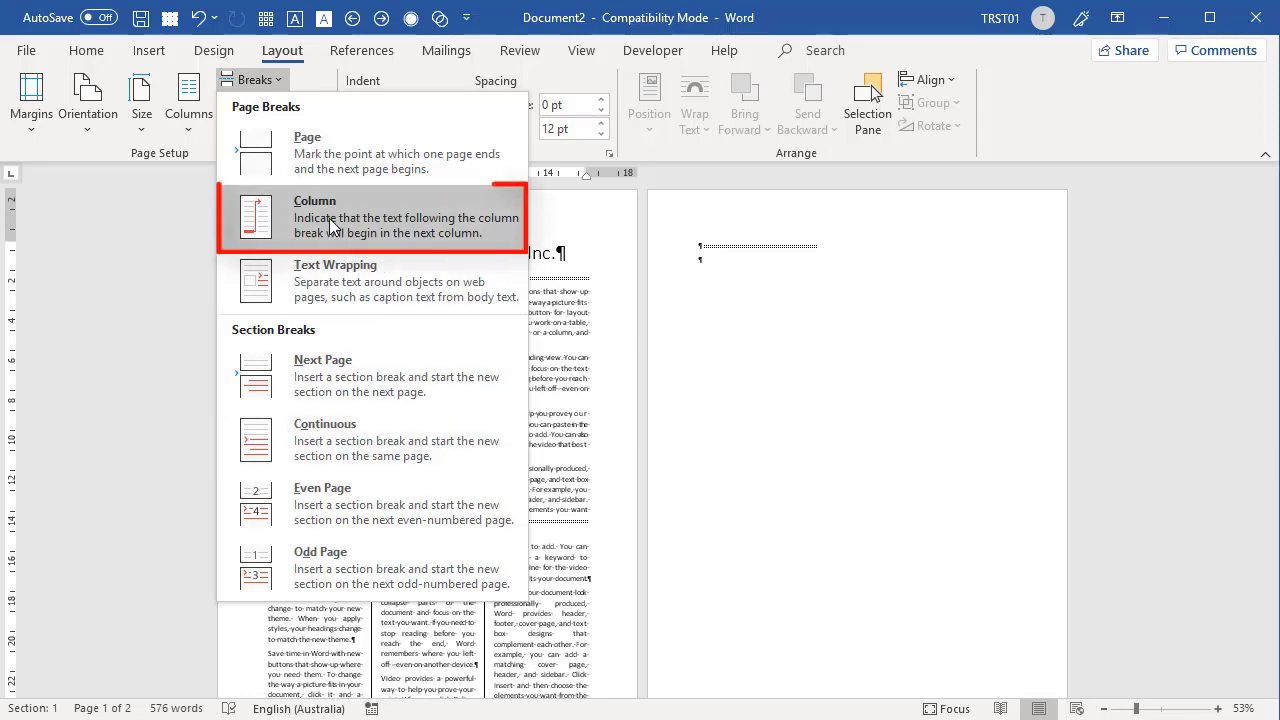
pyautogui.press('Escape')
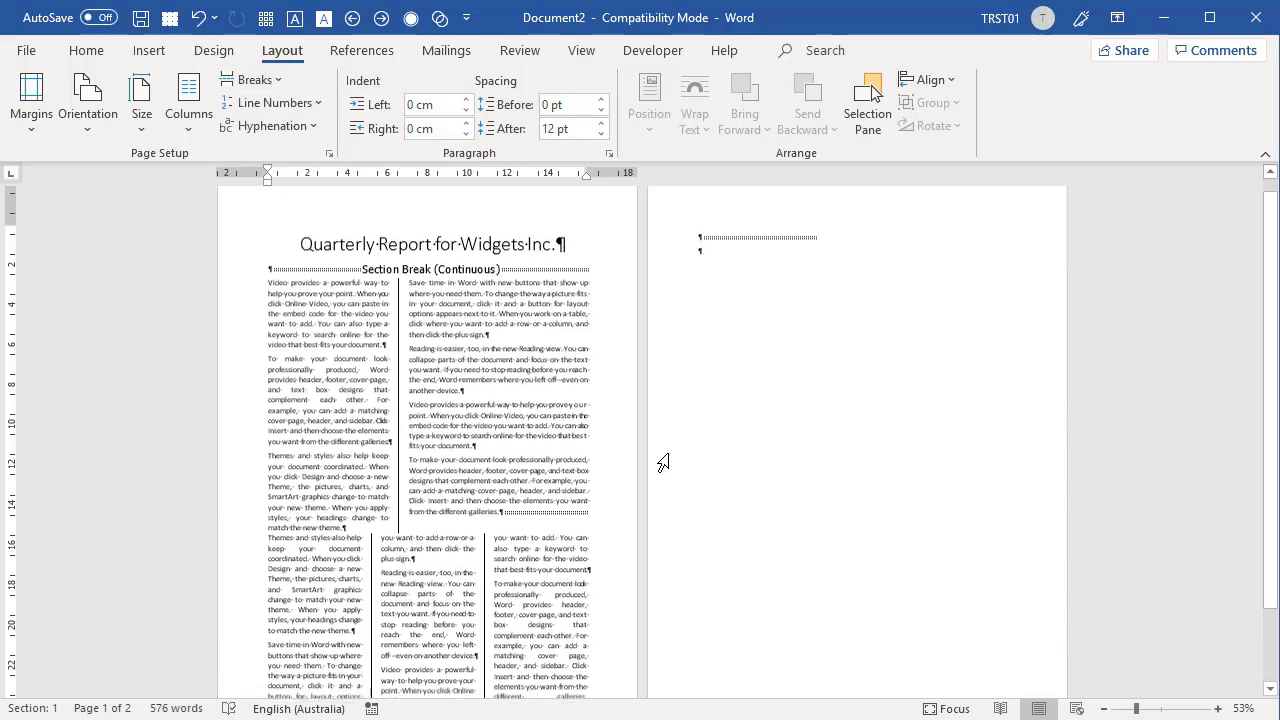
# - Select all the body text and set it back to two columns
pyautogui.scroll(-1, 663, 460)
pyautogui.moveTo(729, 224); pyautogui.dragTo(247, 268)
pyautogui.click(189, 105)
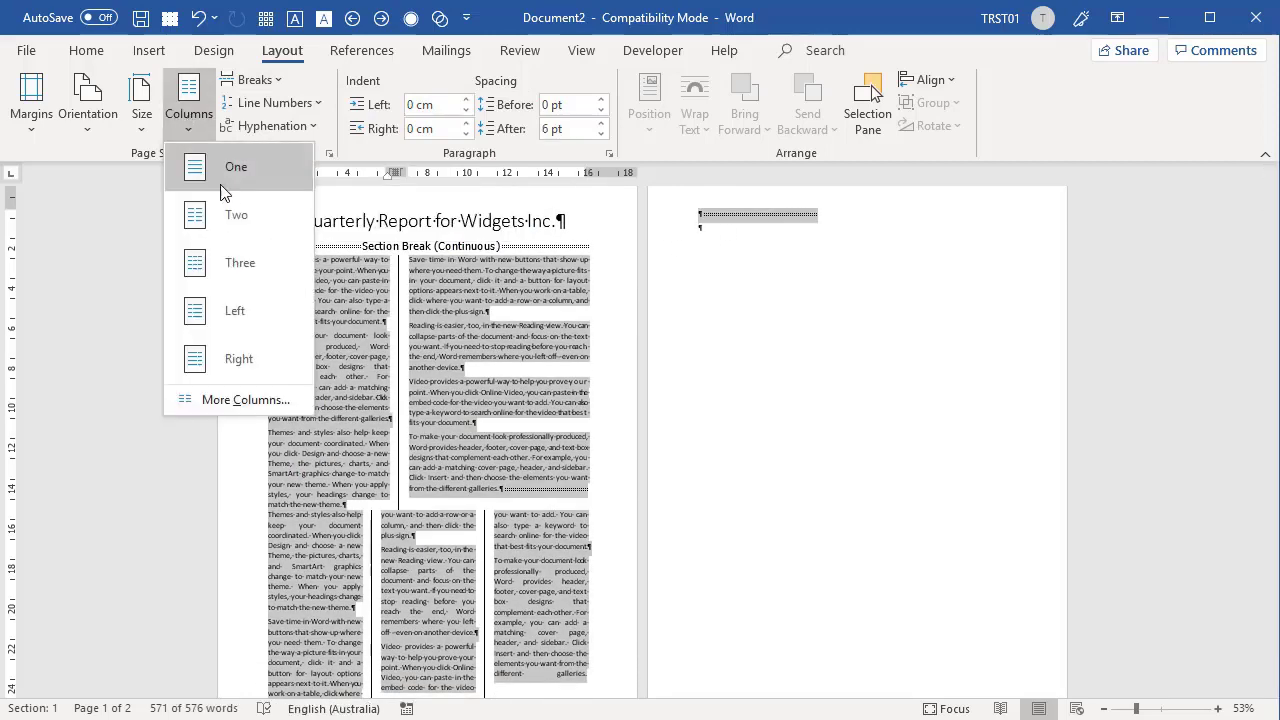
pyautogui.click(230, 214)
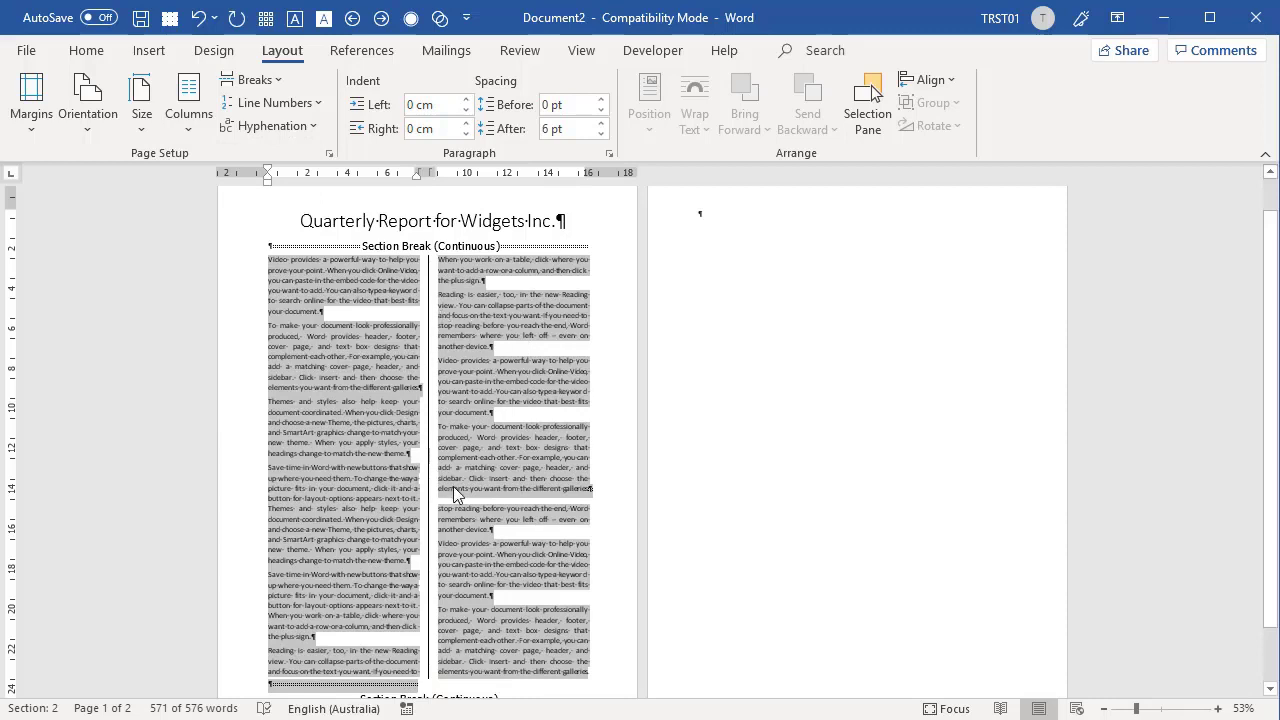
# - Select the paragraph beginning 'Reading is easier'
pyautogui.scroll(-1, 465, 470)
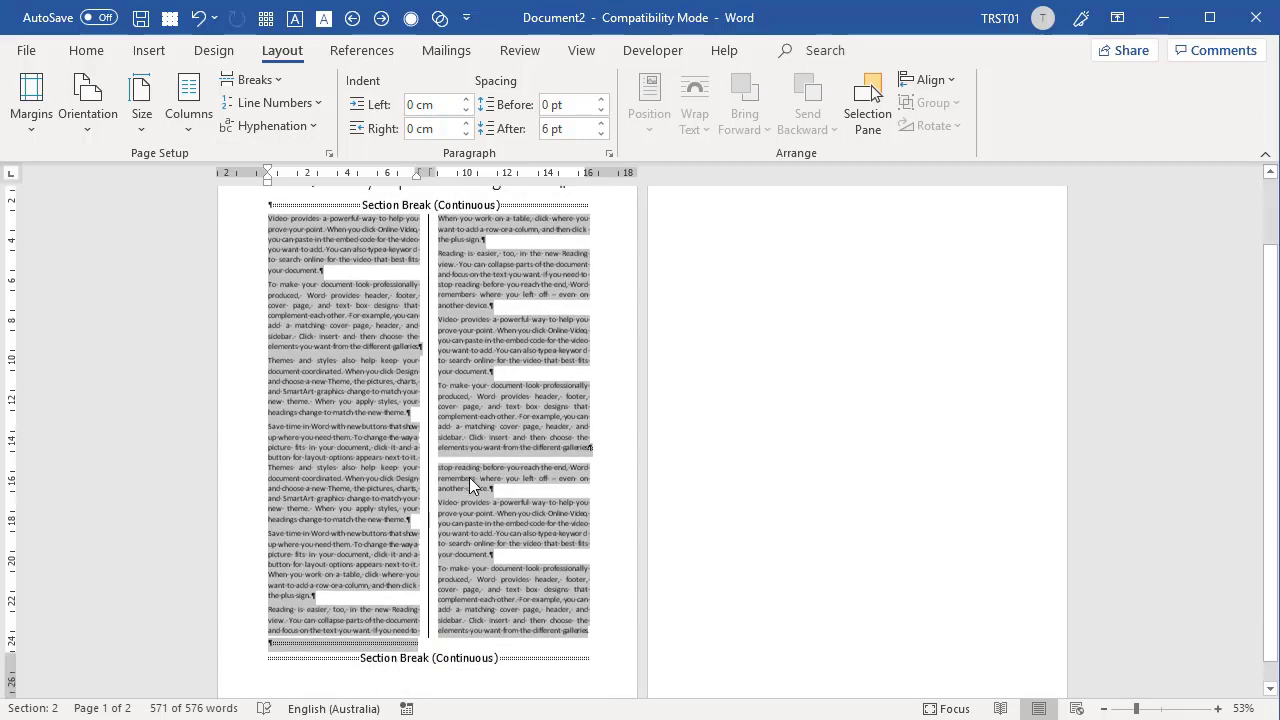
pyautogui.click(268, 603)
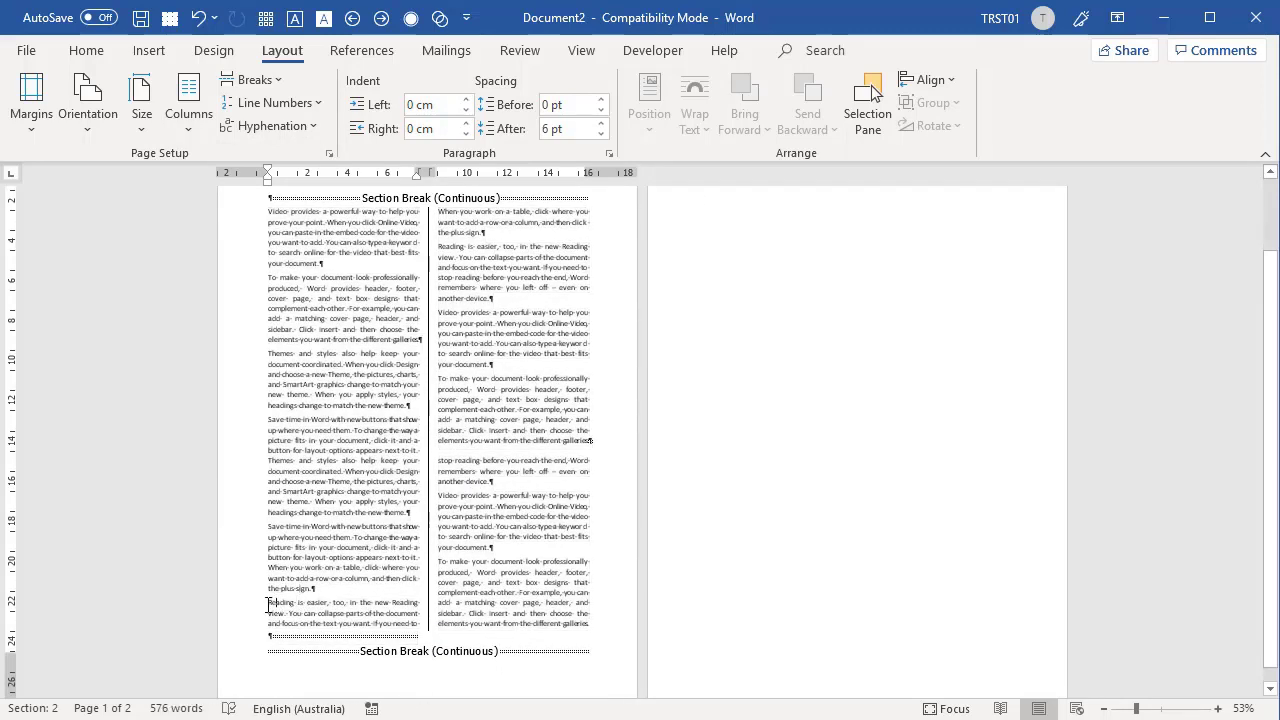
pyautogui.moveTo(268, 603); pyautogui.dragTo(418, 624)
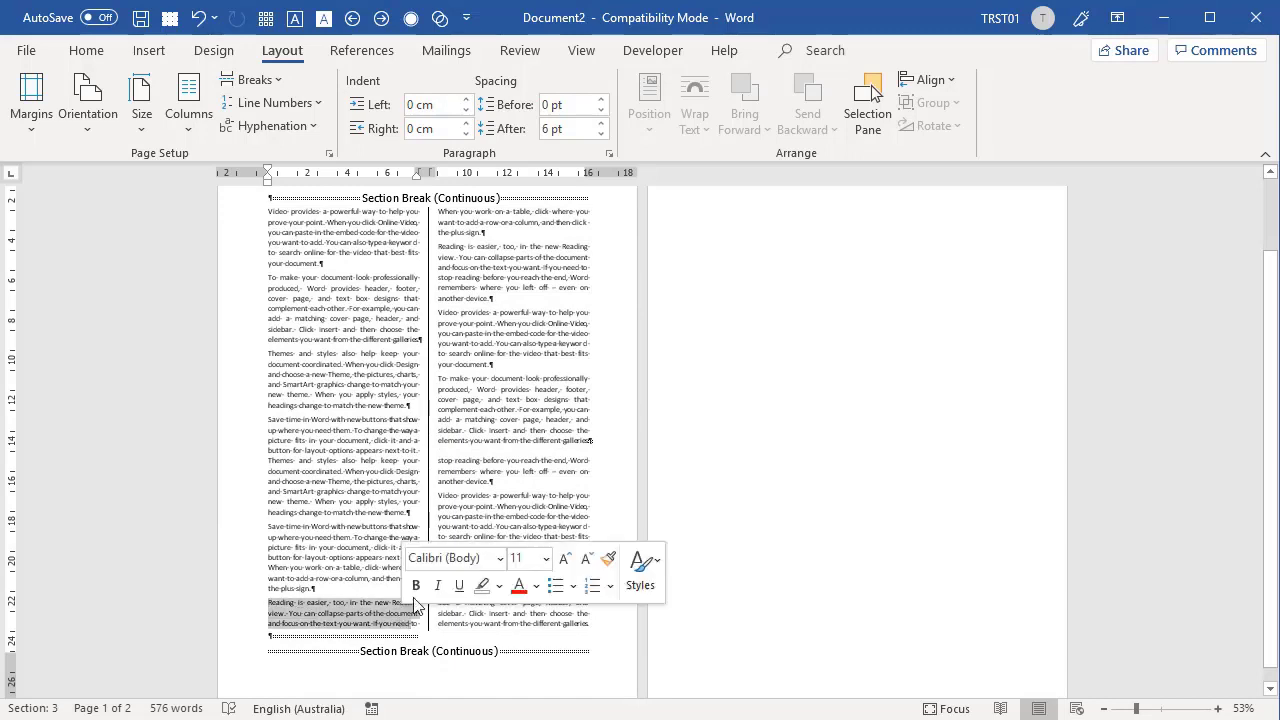
pyautogui.scroll(1, 478, 299)
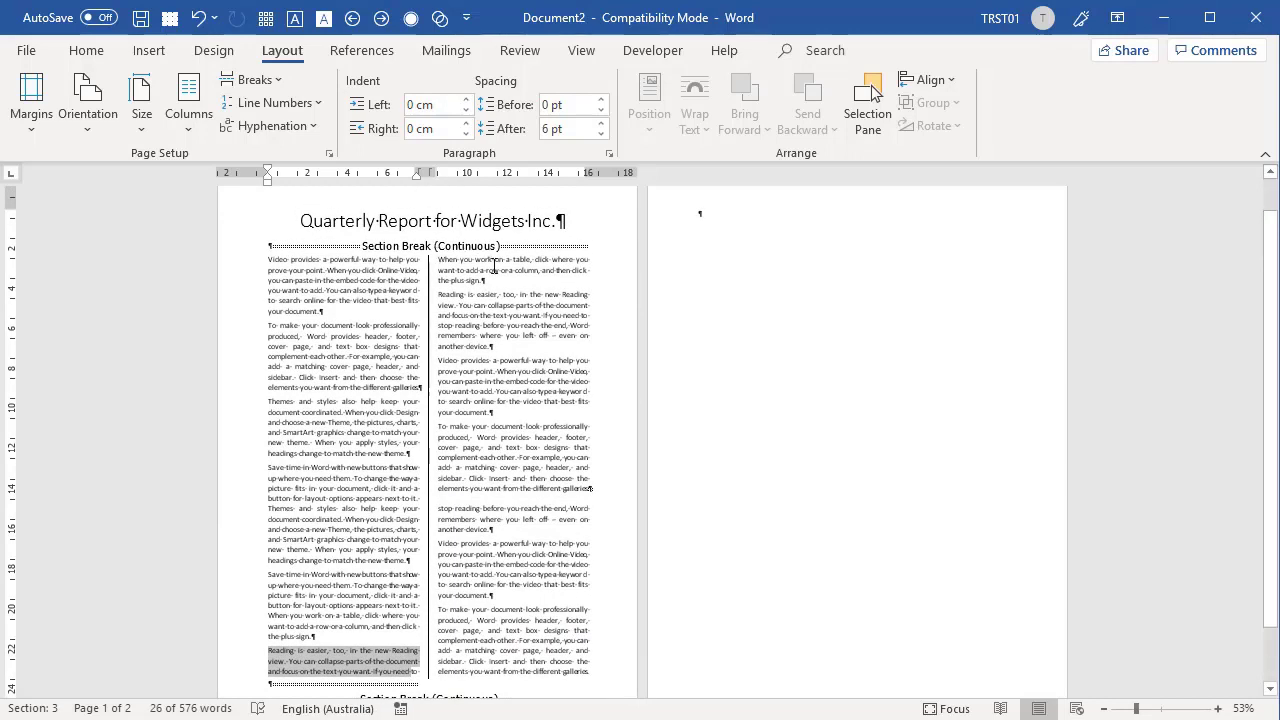
pyautogui.scroll(-1, 328, 398)
pyautogui.scroll(1, 328, 398)
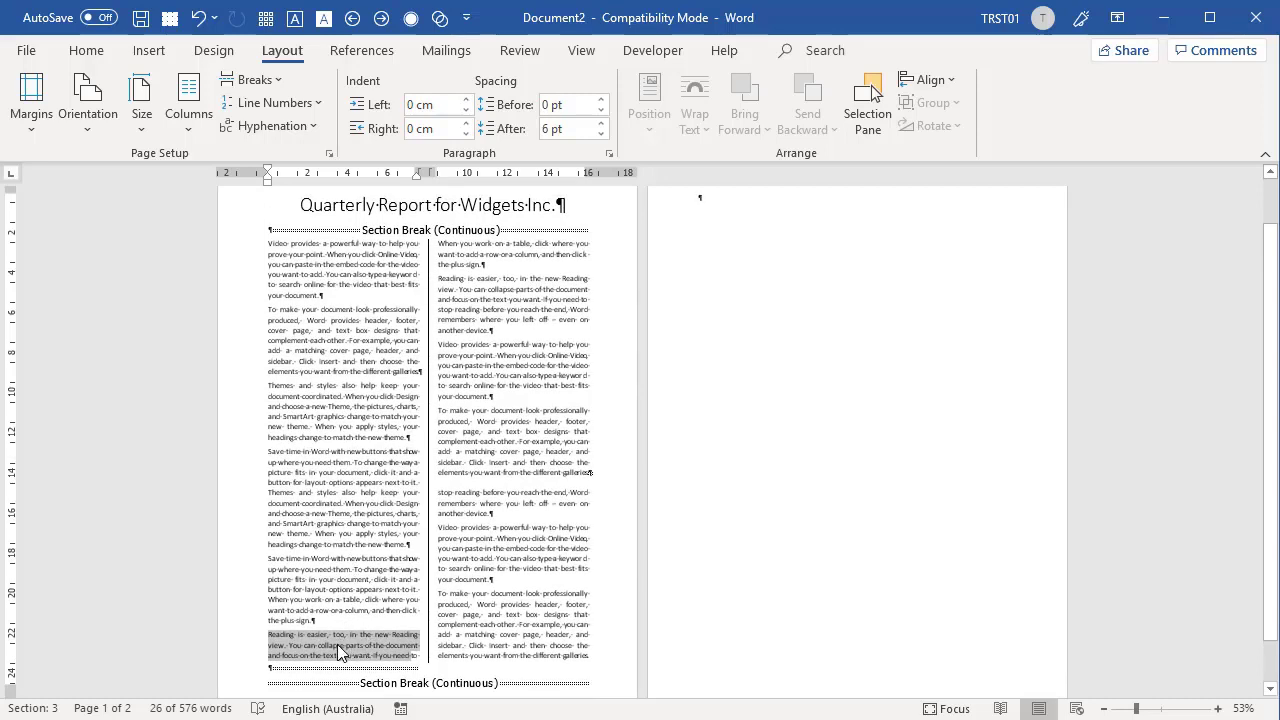
# - Insert a column break before the 'Reading is easier' paragraph using the Breaks list
pyautogui.click(269, 633)
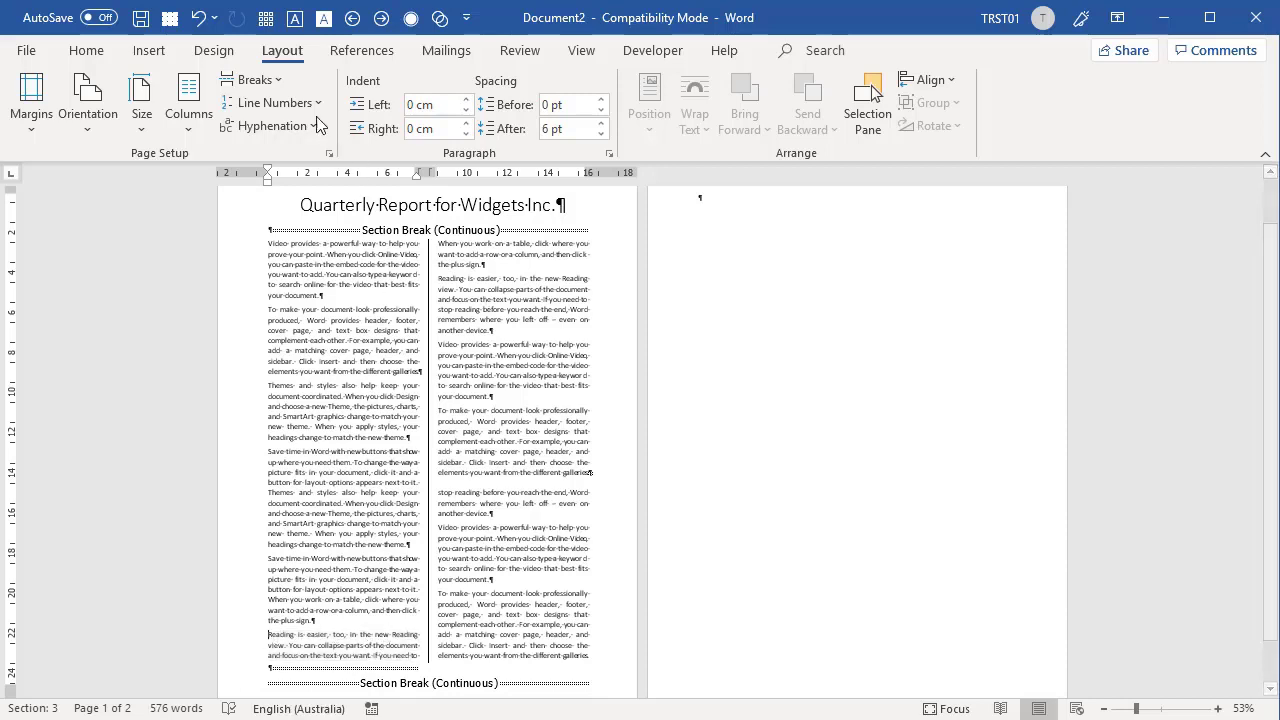
pyautogui.click(250, 80)
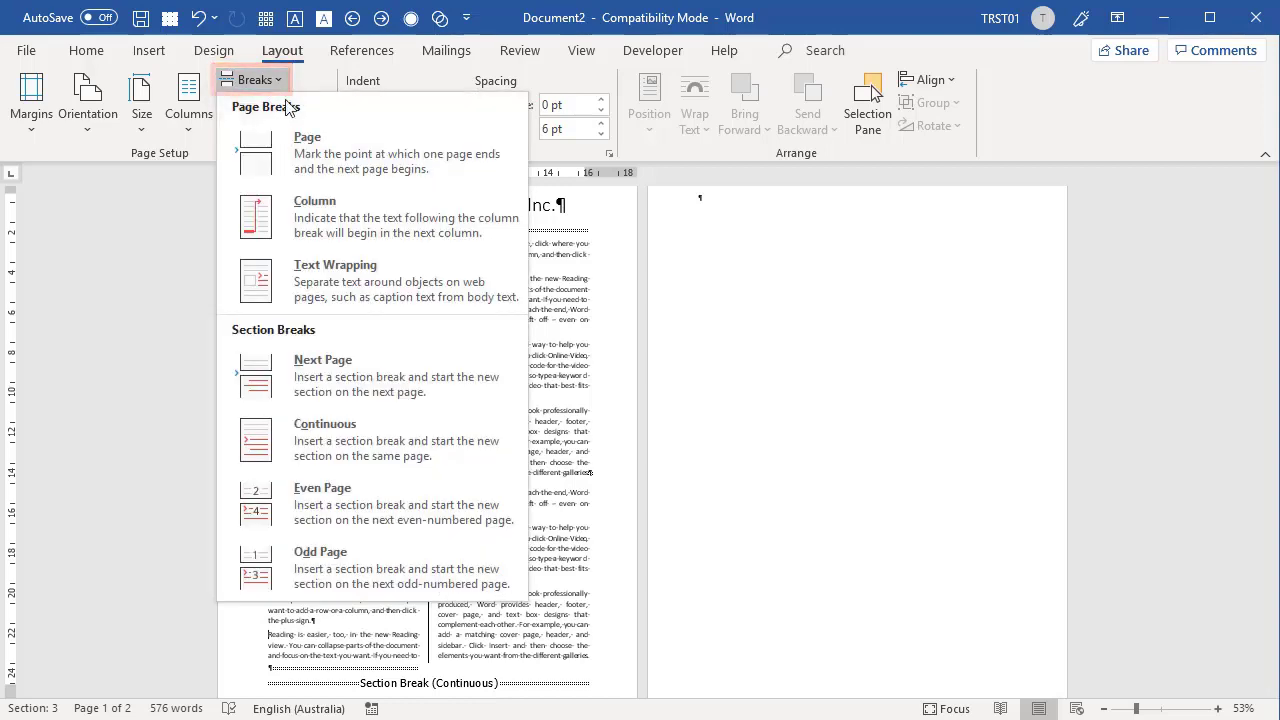
pyautogui.press('Escape')
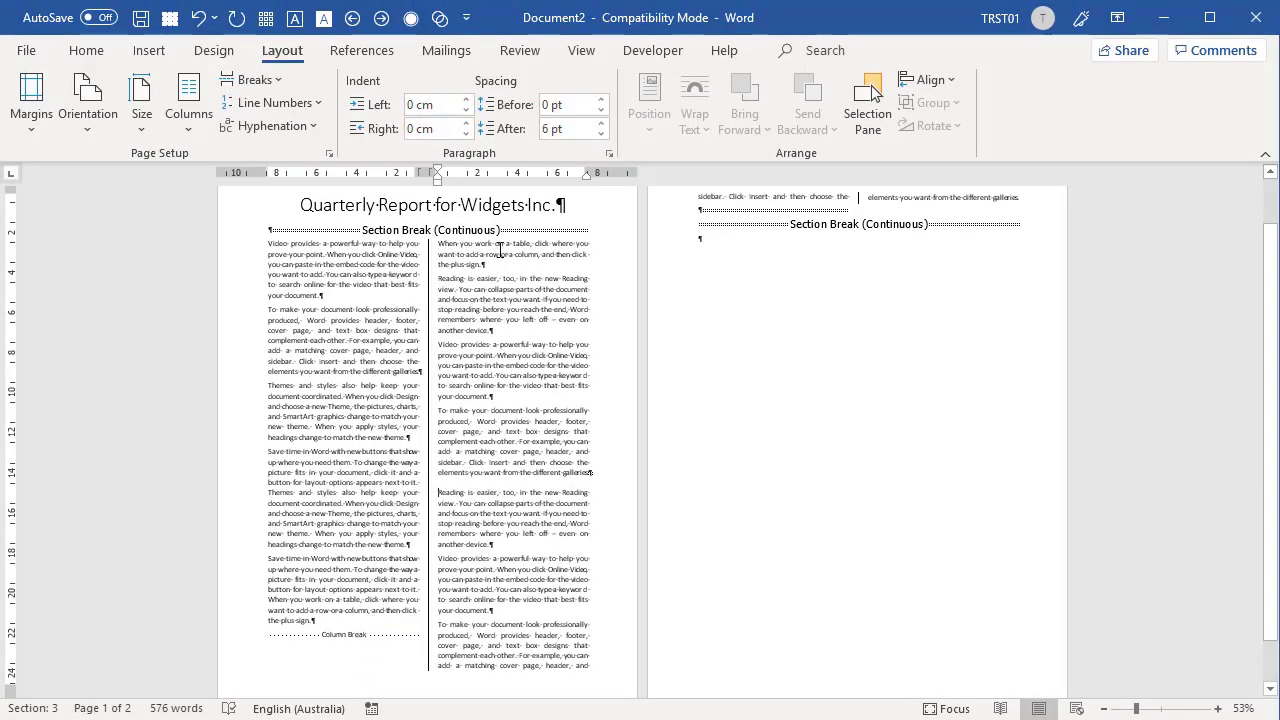
pyautogui.scroll(-2, 436, 397)
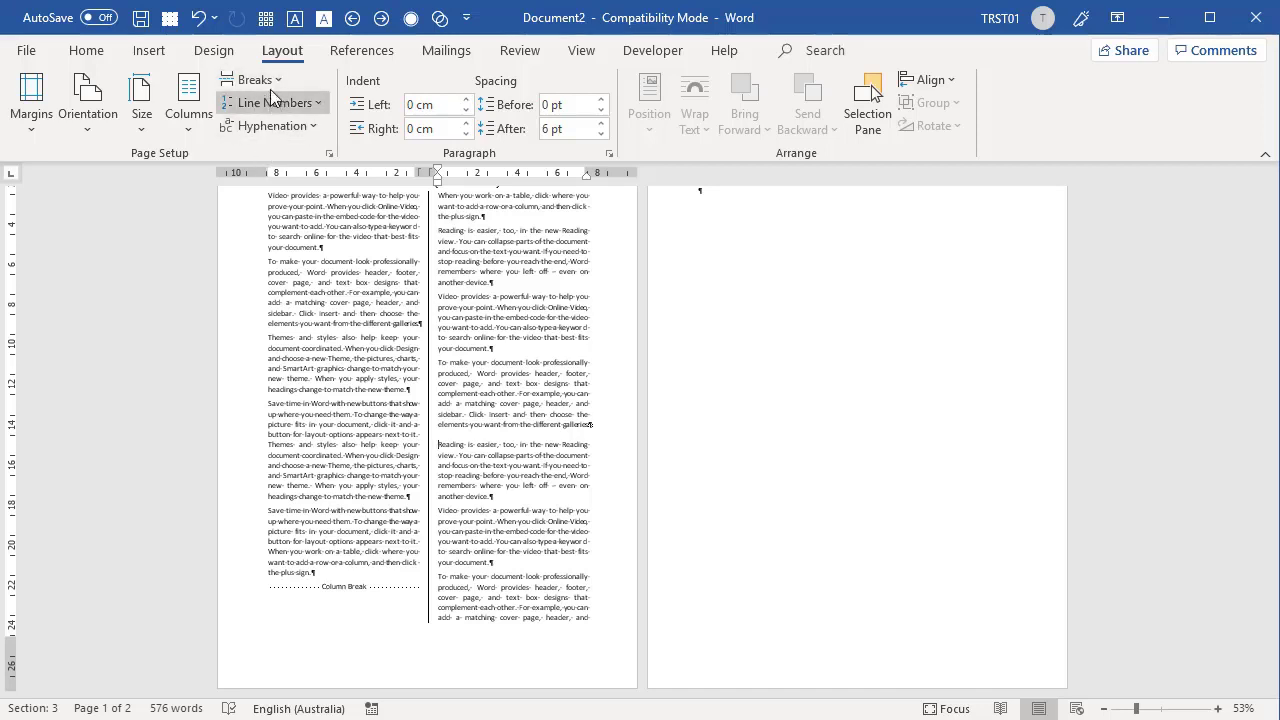
pyautogui.click(191, 118)
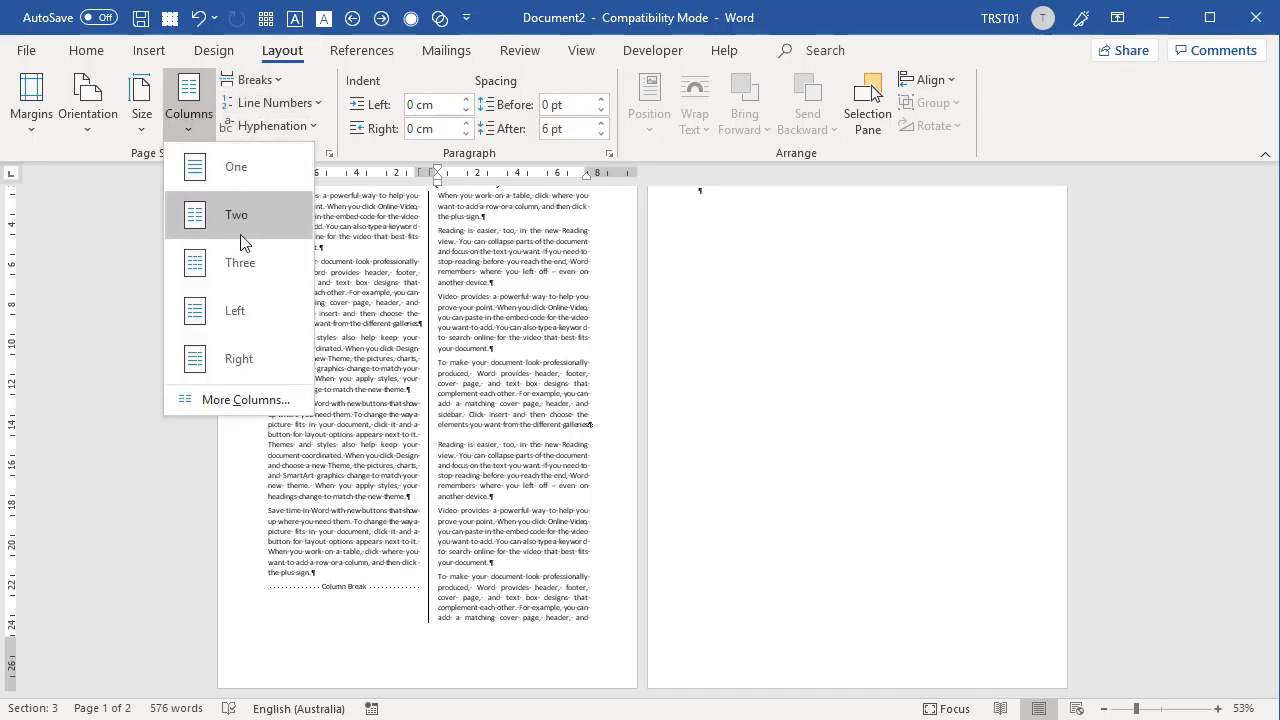
pyautogui.click(245, 399)
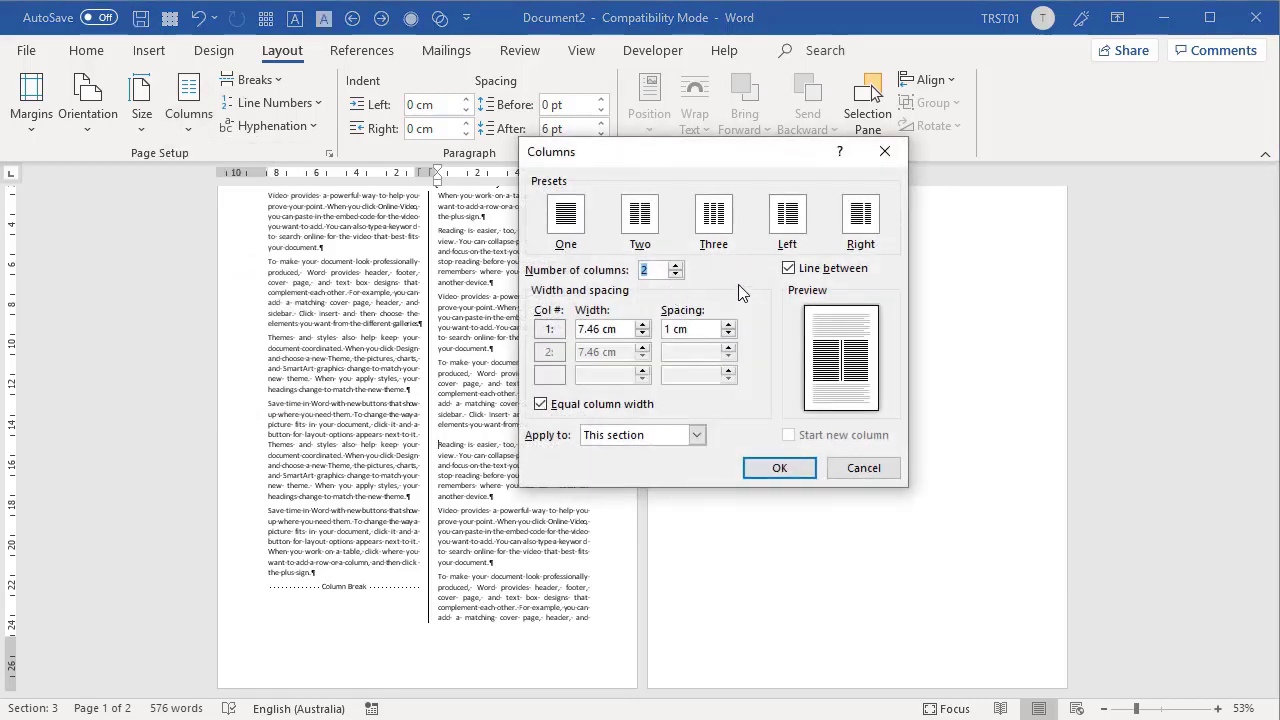
pyautogui.click(860, 468)
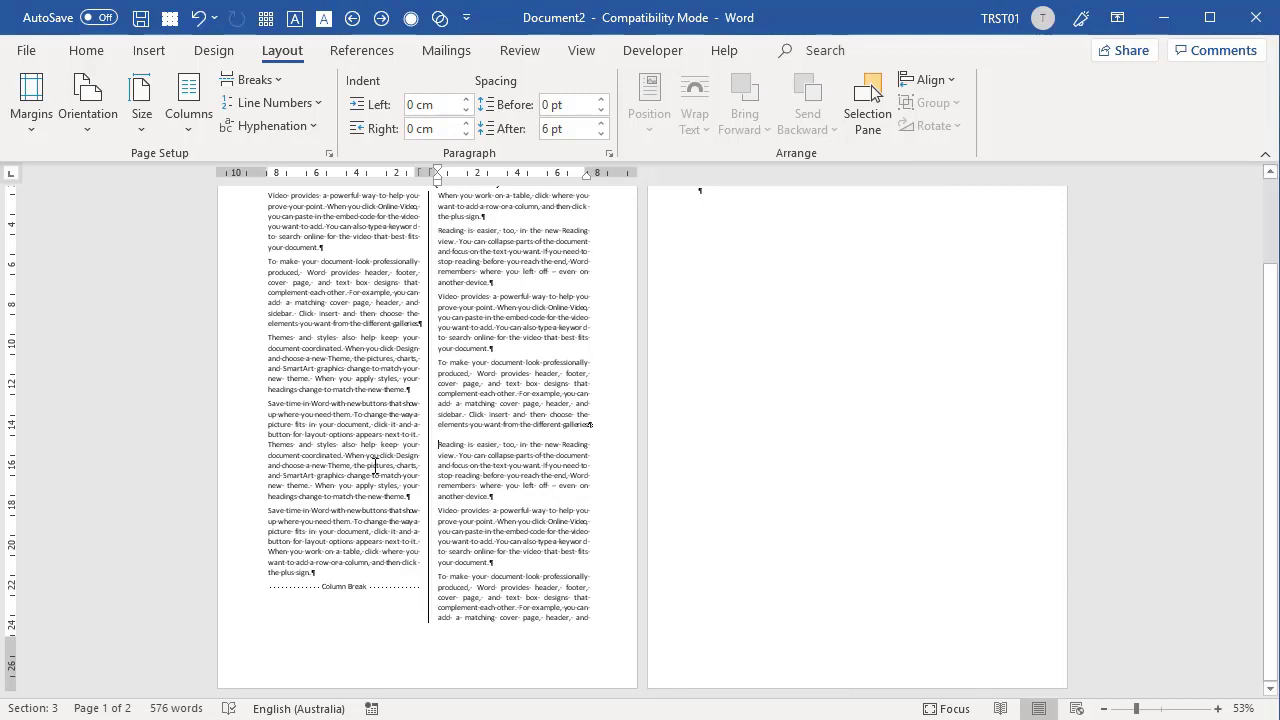
# - Show the Layout tab's Breaks dropdown listing page and section break types
pyautogui.click(258, 80)
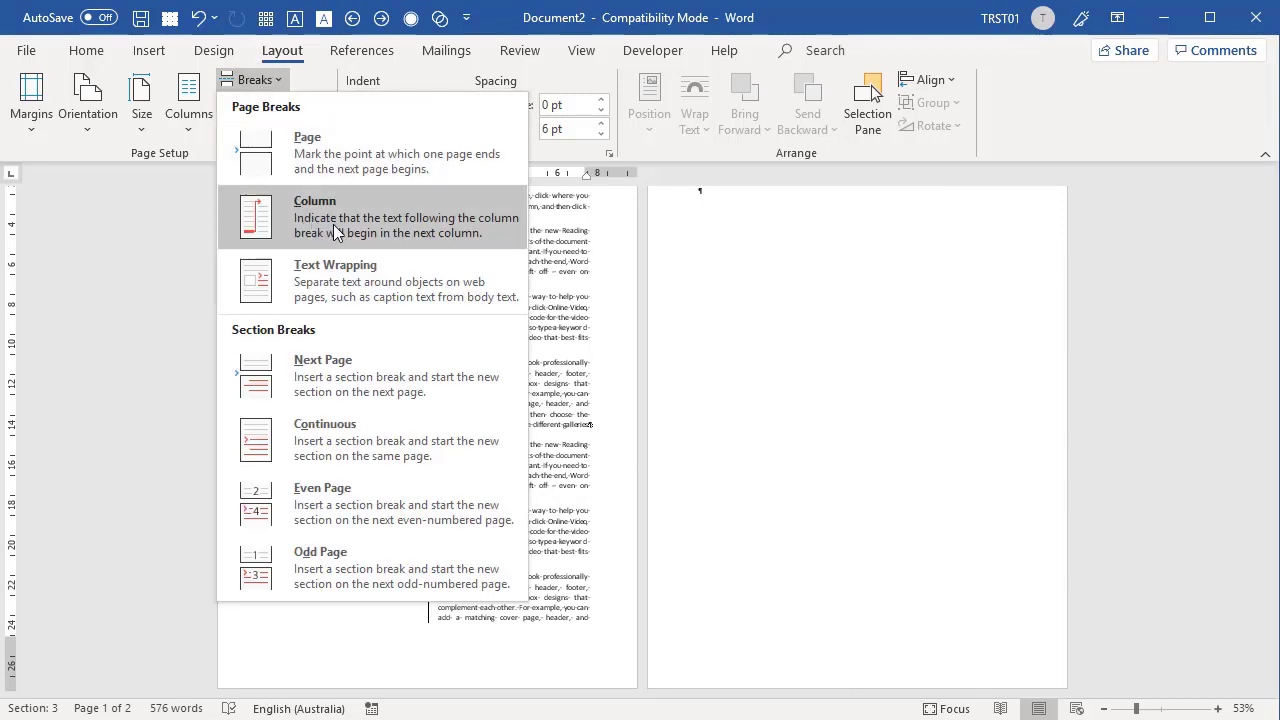